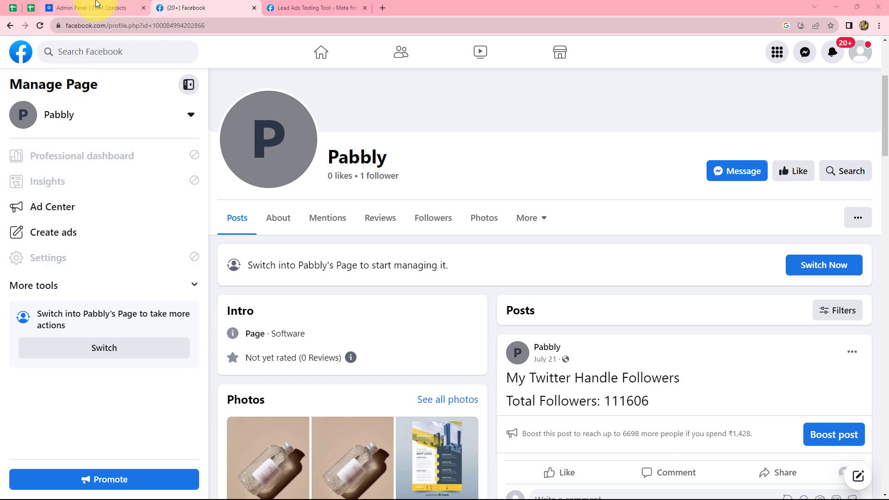
# Confirm the Agiled CRM Contacts list shows 0 prospects, then open a blank browser tab.
pyautogui.click(96, 5)
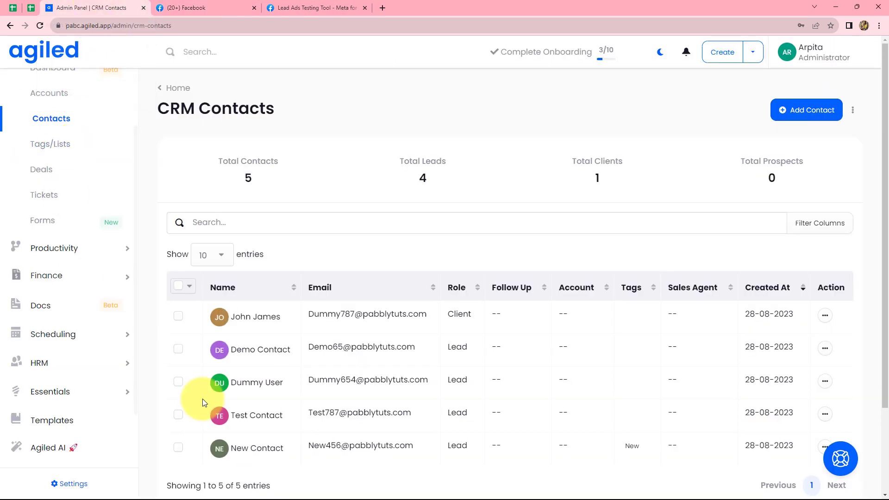
pyautogui.click(380, 5)
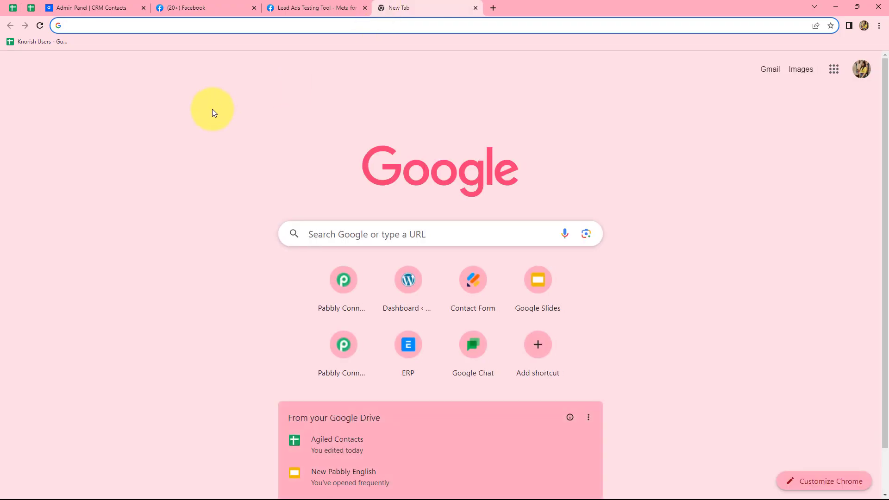
# Go to pabbly.com/connect, dismiss the chat popup, and sign in to reach All Apps.
pyautogui.write('pa')
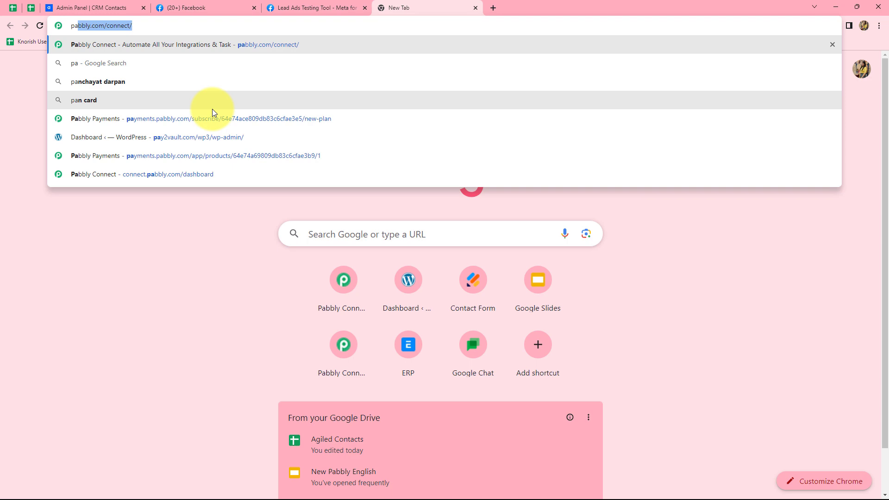
pyautogui.press('Return')
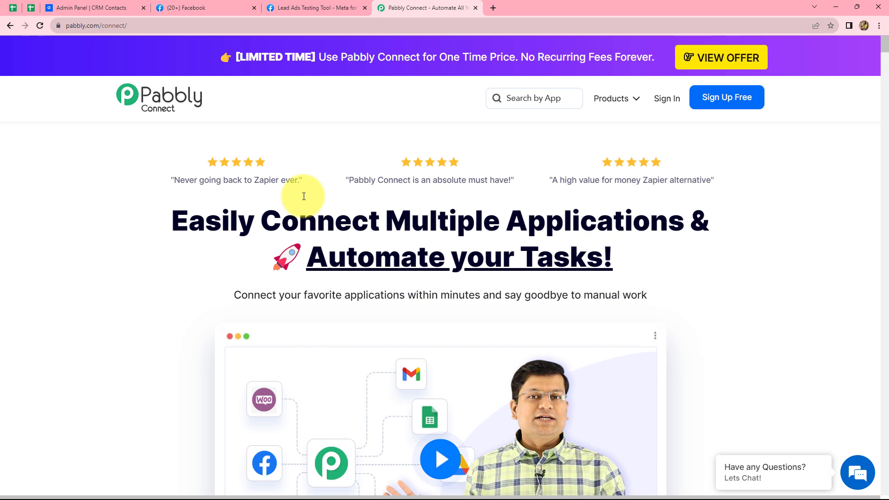
pyautogui.click(855, 123)
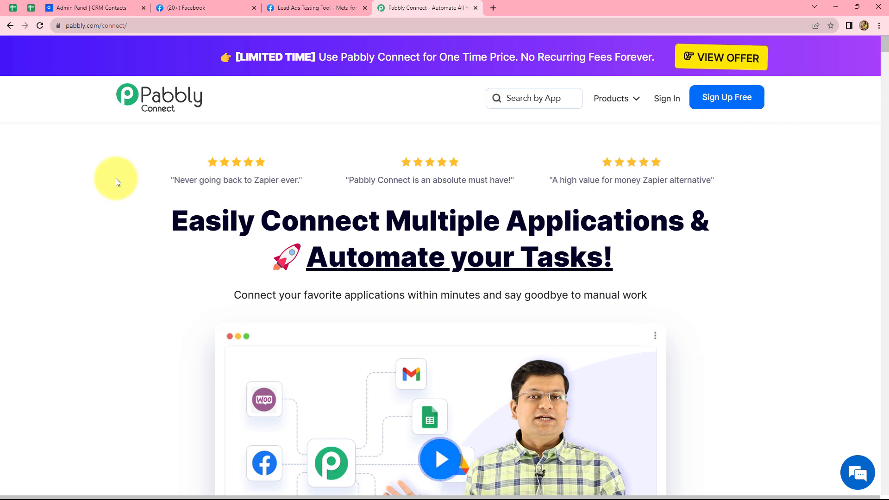
pyautogui.click(661, 99)
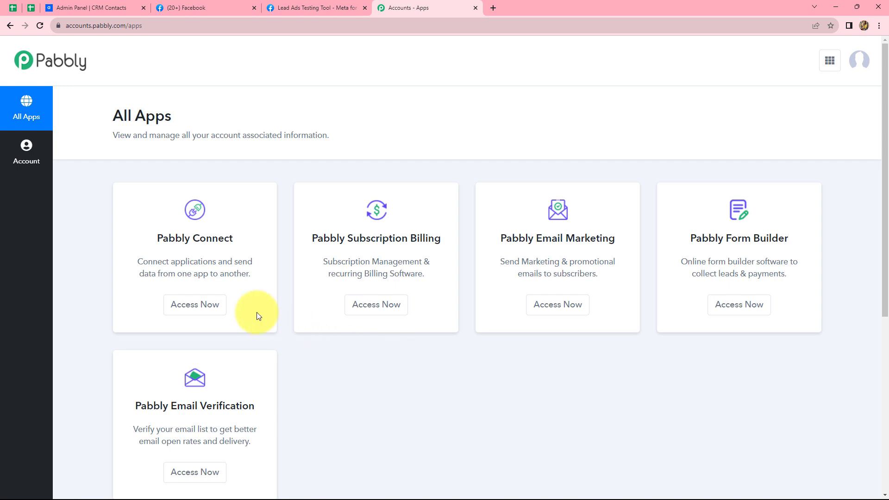
# Open Pabbly Connect and create the workflow 'Create Agiled Contacts from Facebook Lead Ads'.
pyautogui.click(218, 309)
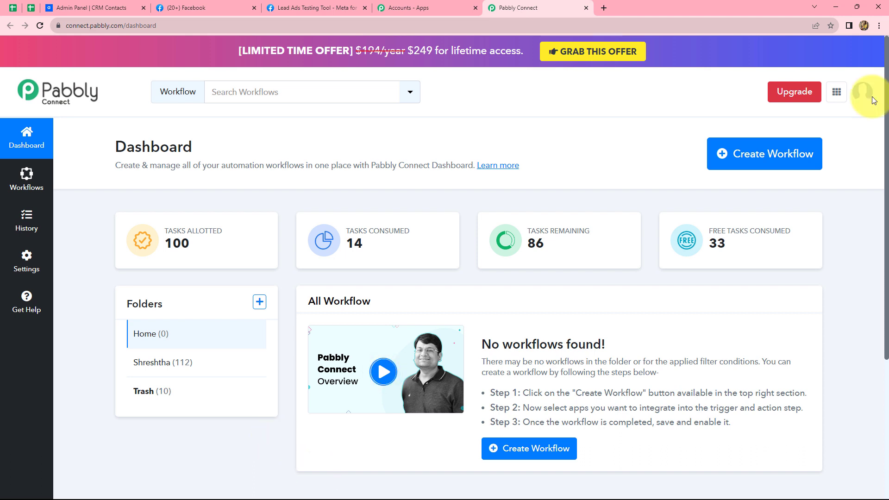
pyautogui.click(741, 163)
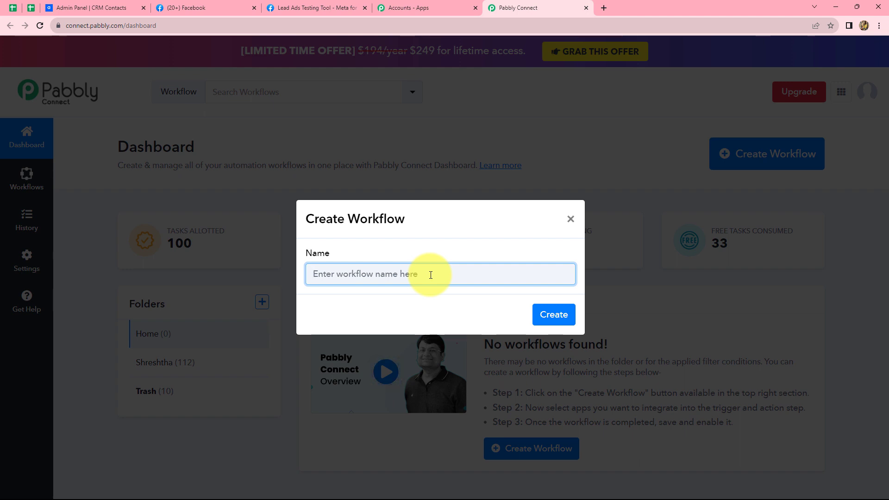
pyautogui.write('Create Agiled Contacts from Facebook Lead Ads')
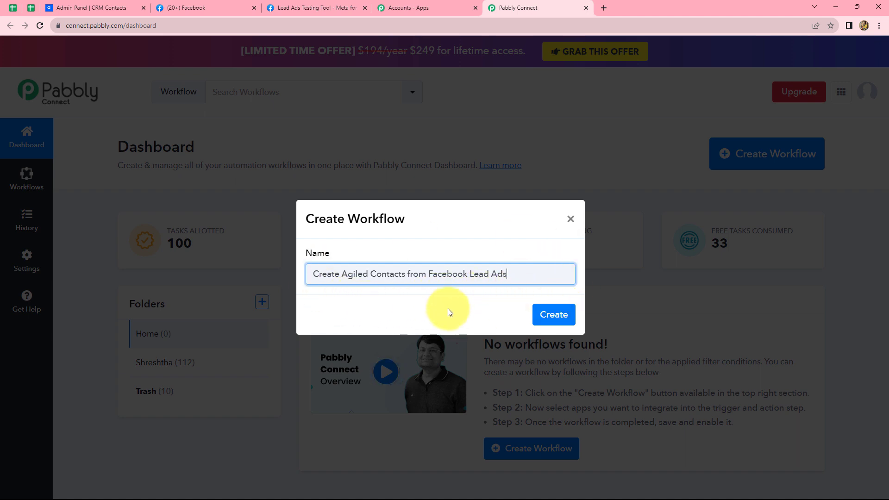
pyautogui.click(552, 315)
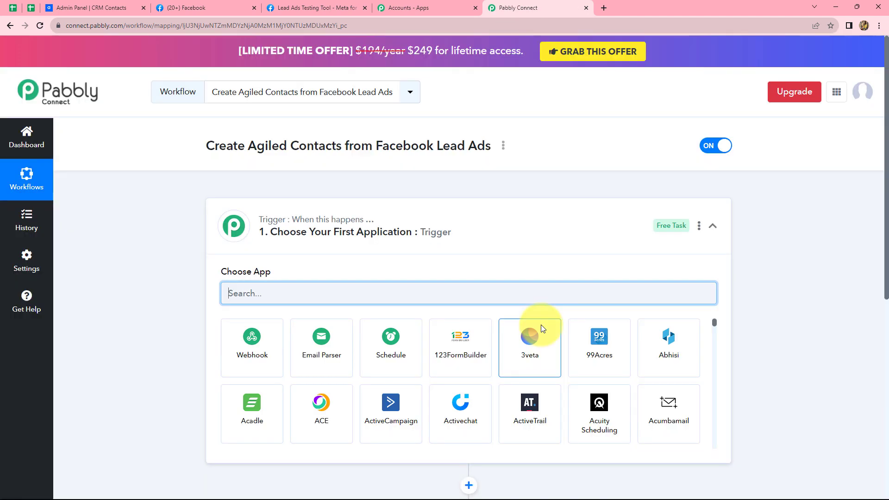
pyautogui.scroll(-3, 749, 310)
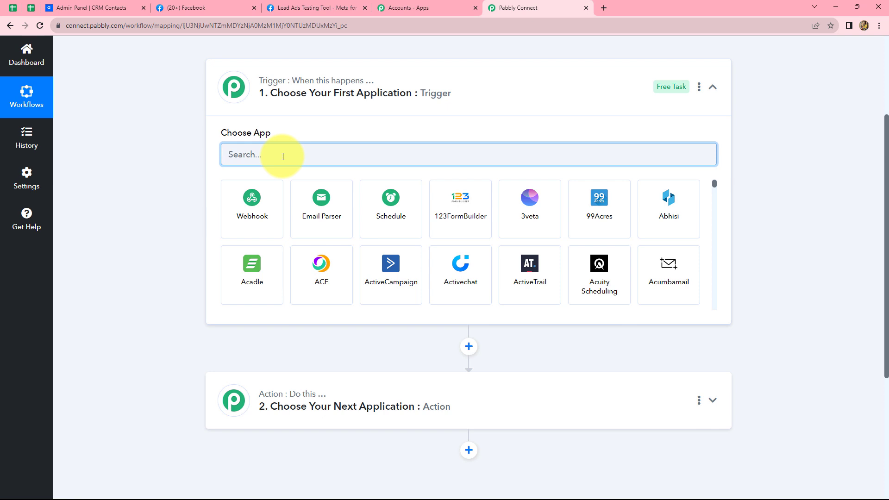
# Set the trigger to Facebook Lead Ads with the New Lead (Instant) event.
pyautogui.write('Face')
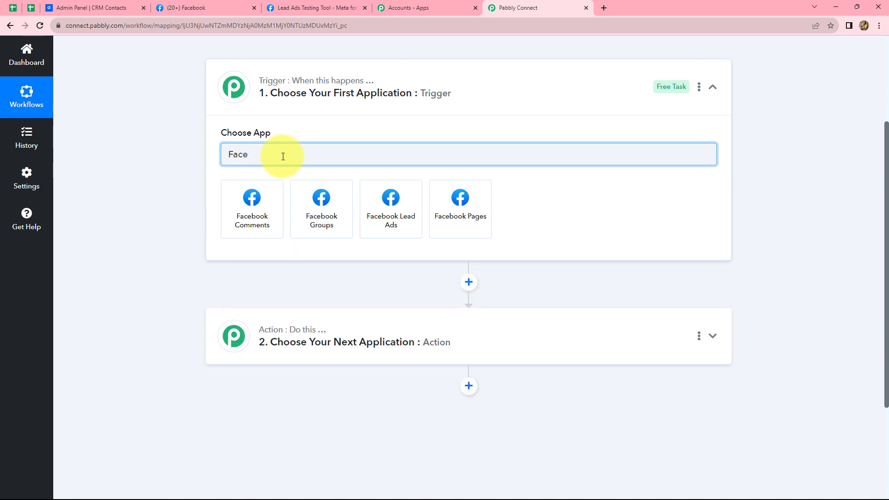
pyautogui.click(370, 222)
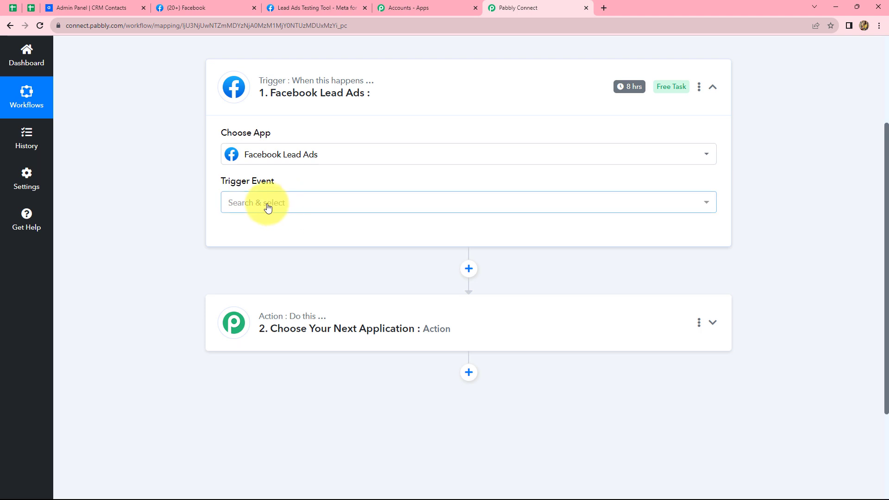
pyautogui.click(267, 205)
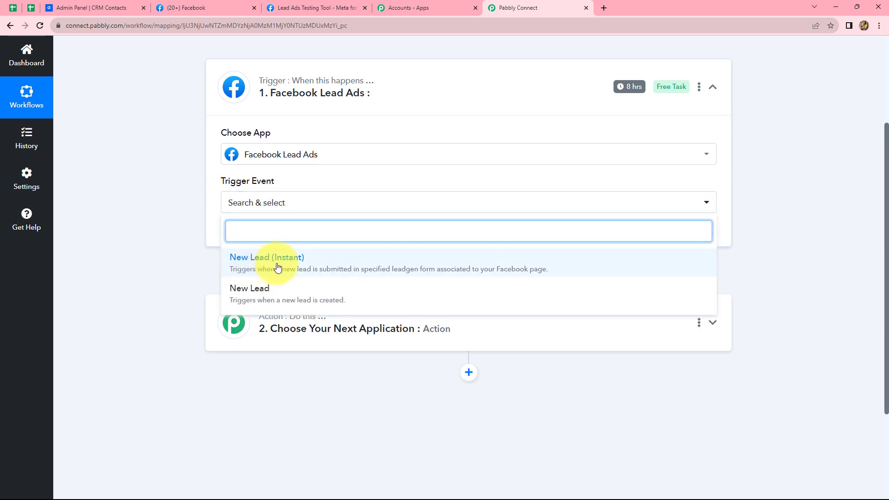
pyautogui.click(277, 267)
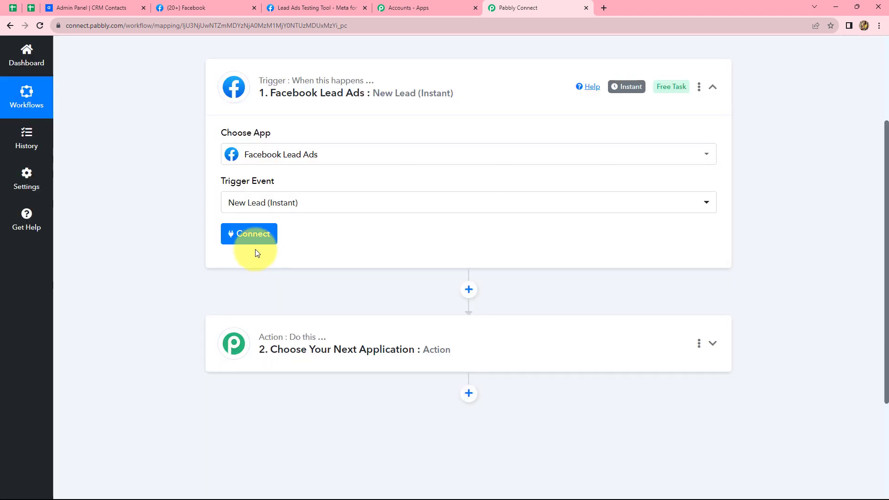
# Add and authorize a new Facebook Lead Ads connection for the trigger.
pyautogui.click(259, 236)
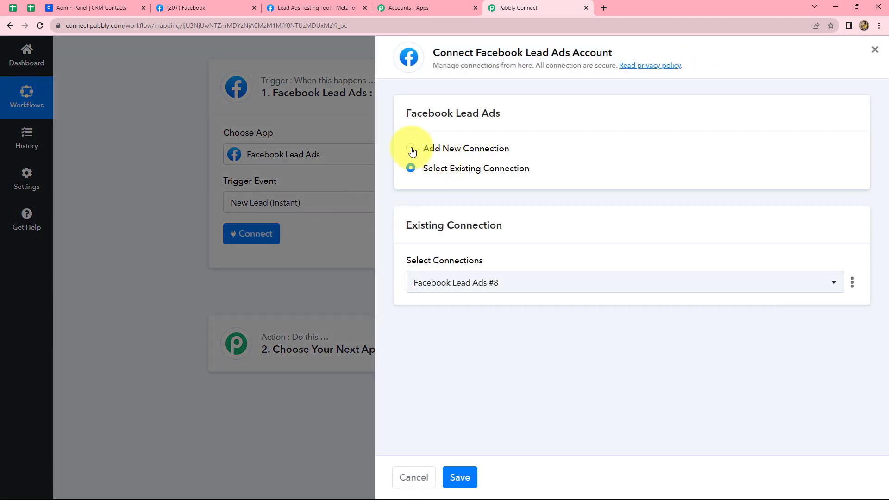
pyautogui.click(411, 149)
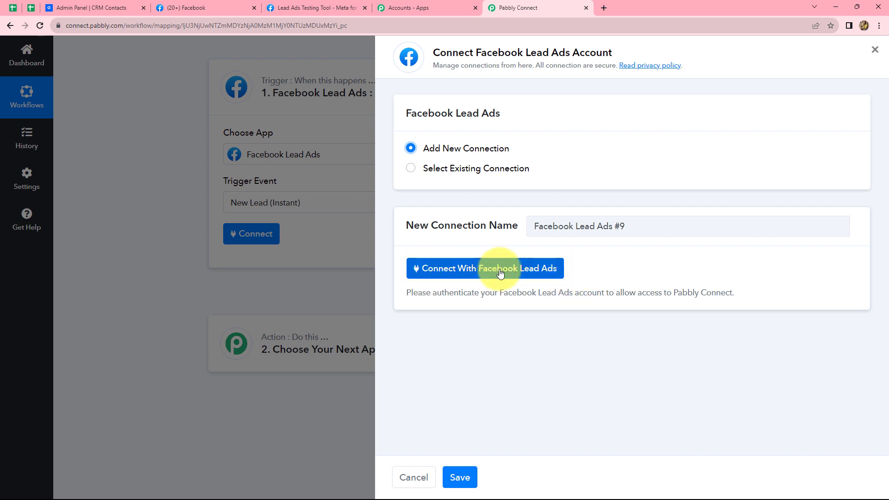
pyautogui.click(438, 274)
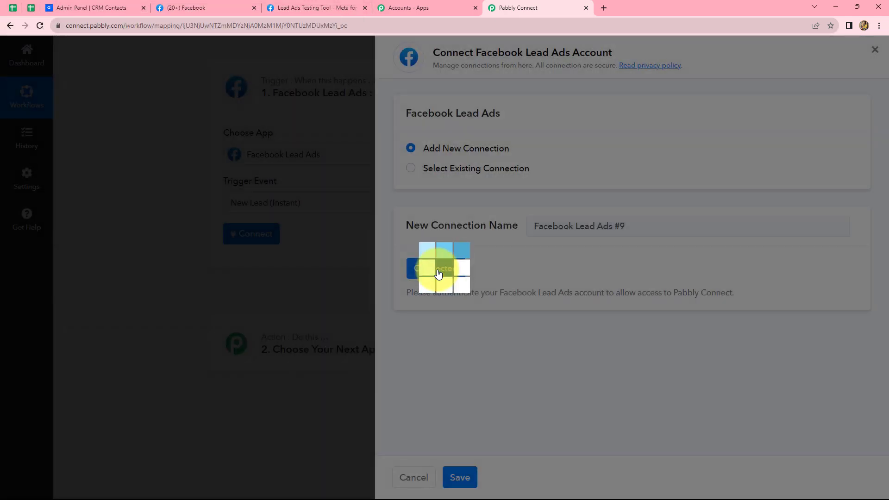
pyautogui.click(438, 273)
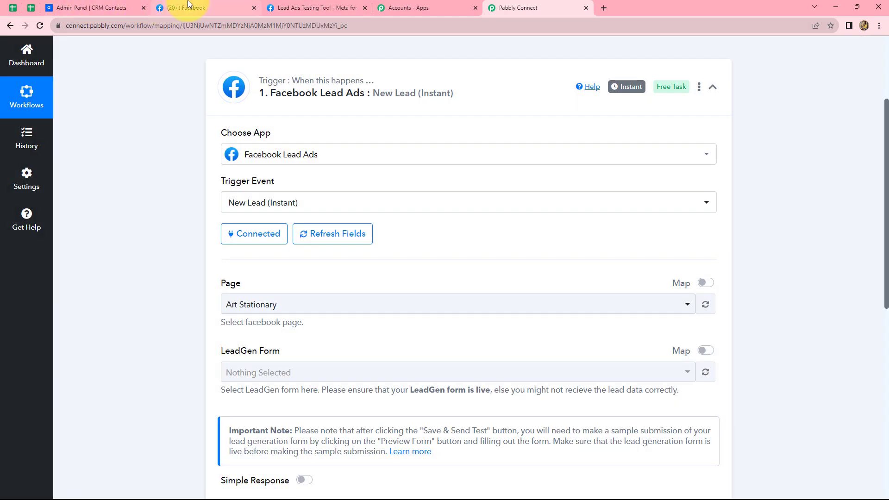
# Select the Pabbly Facebook page for the Lead Ads trigger.
pyautogui.click(188, 5)
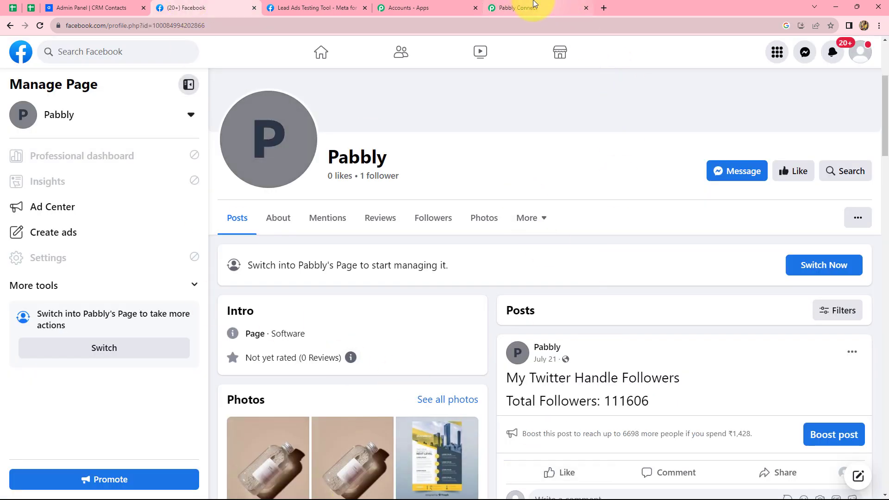
pyautogui.click(532, 5)
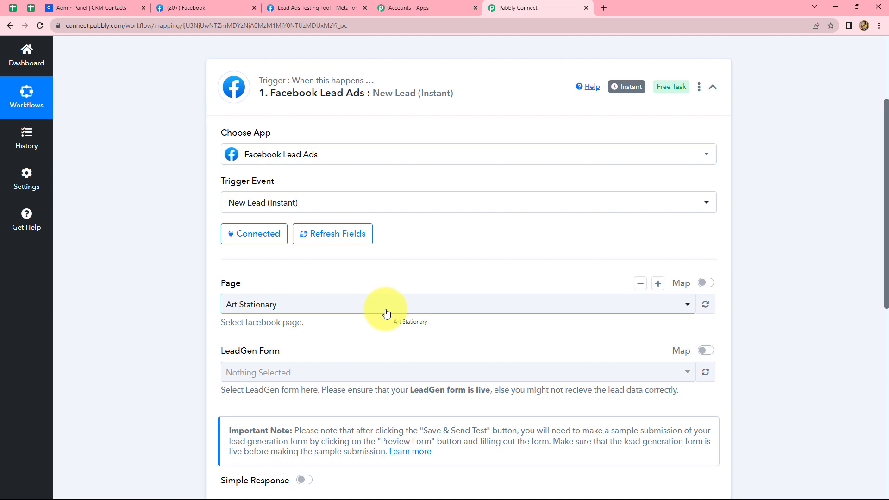
pyautogui.scroll(-1, 387, 313)
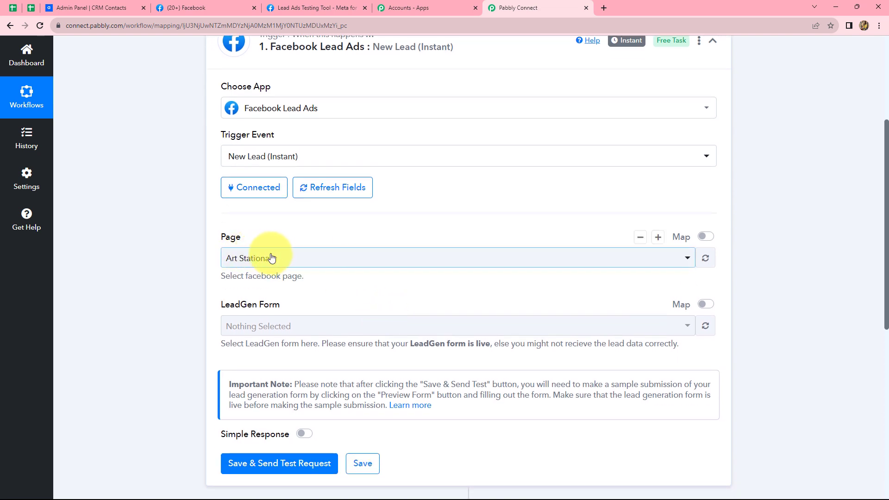
pyautogui.click(326, 258)
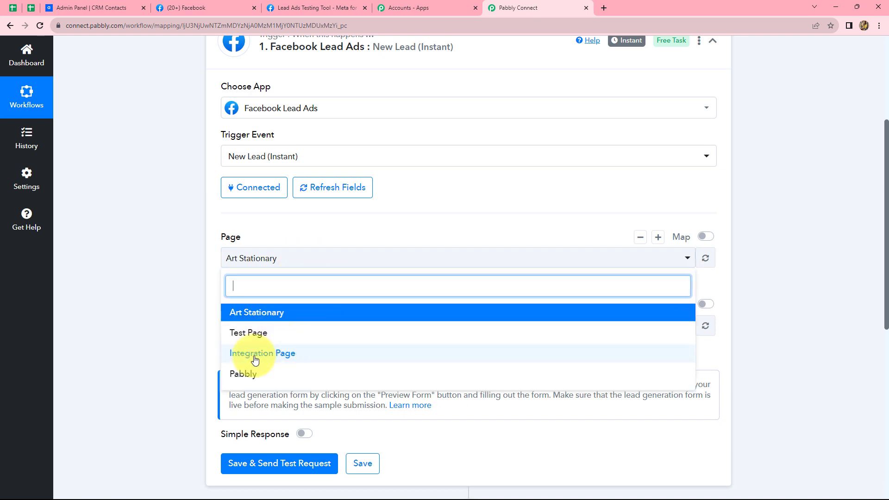
pyautogui.click(243, 377)
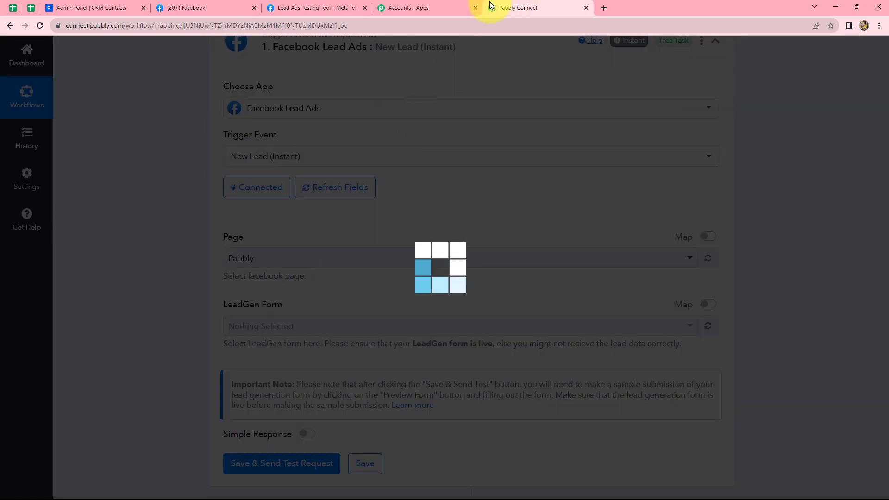
# Choose Contact Form as the trigger's LeadGen form.
pyautogui.click(203, 8)
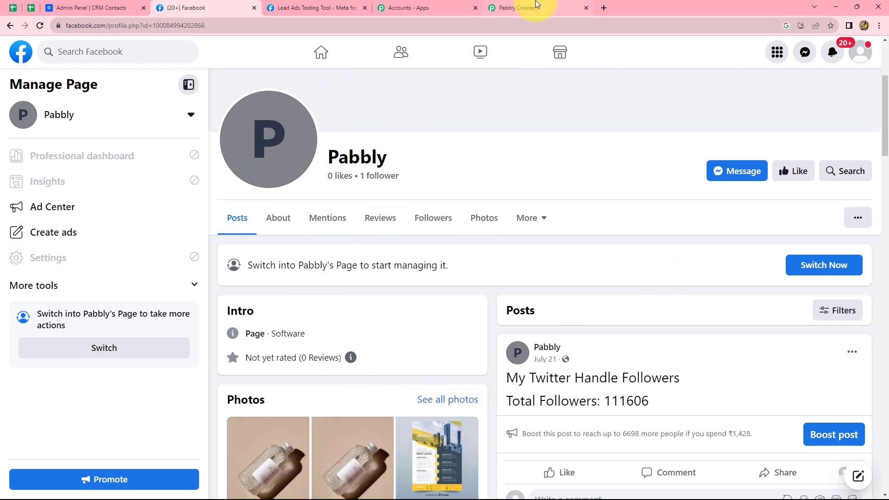
pyautogui.click(536, 5)
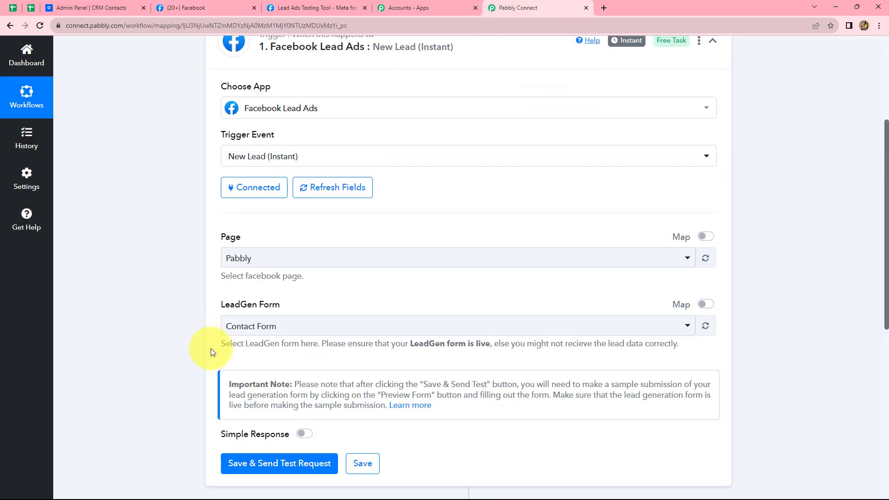
pyautogui.click(285, 330)
pyautogui.click(260, 383)
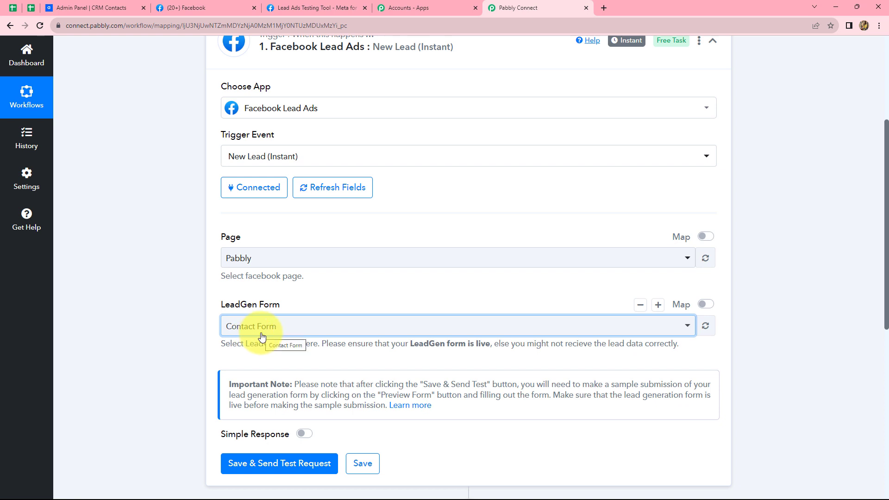
pyautogui.click(286, 8)
# Search 'meta for developers' in a new tab and open the Lead Ads Testing Tool from Tools.
pyautogui.click(603, 8)
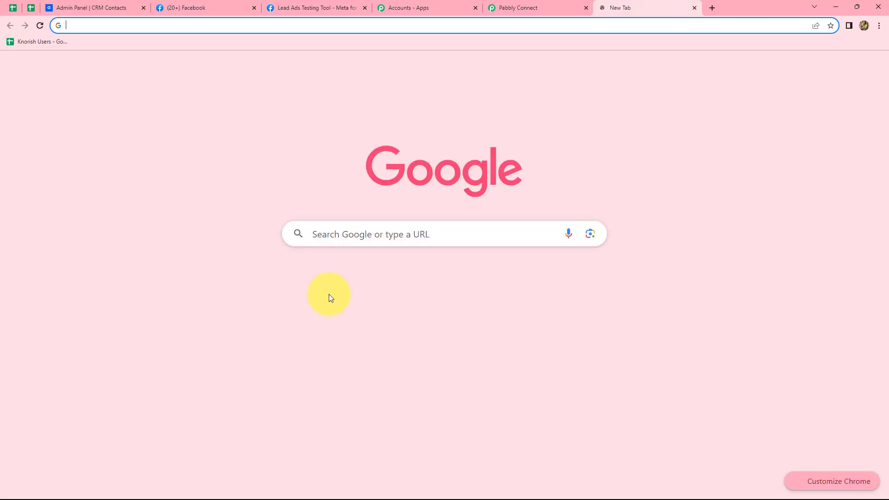
pyautogui.click(381, 236)
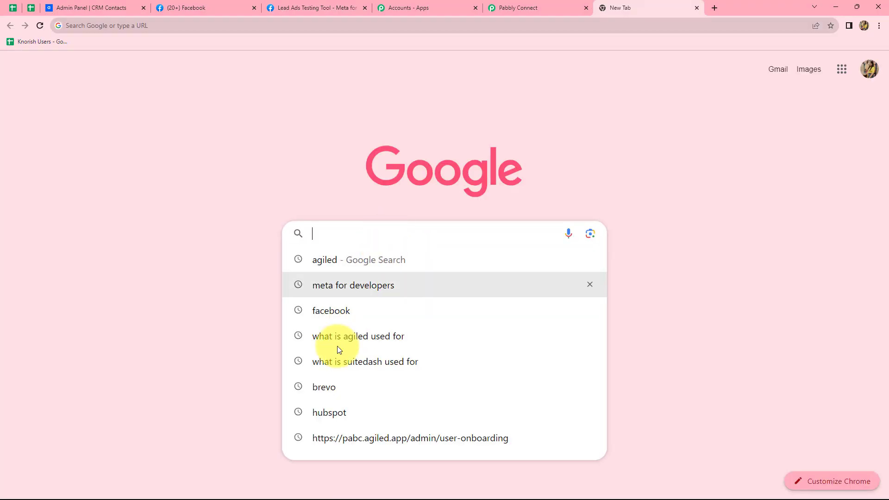
pyautogui.click(344, 285)
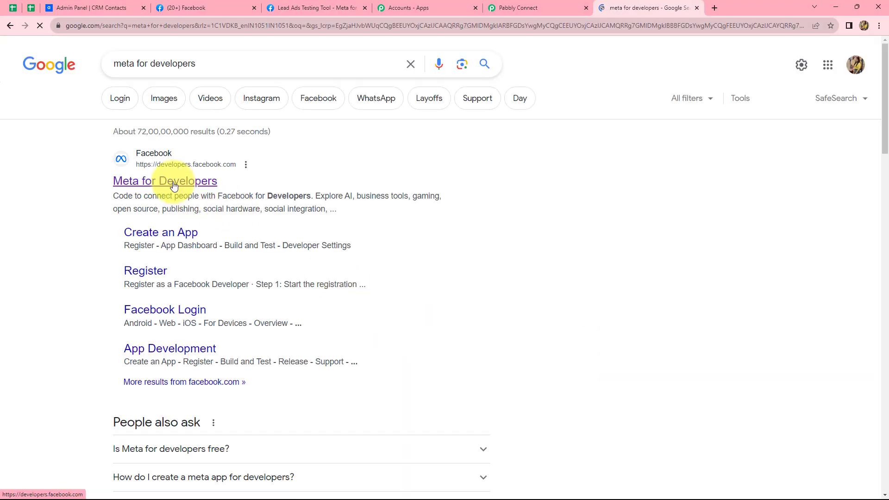
pyautogui.click(174, 185)
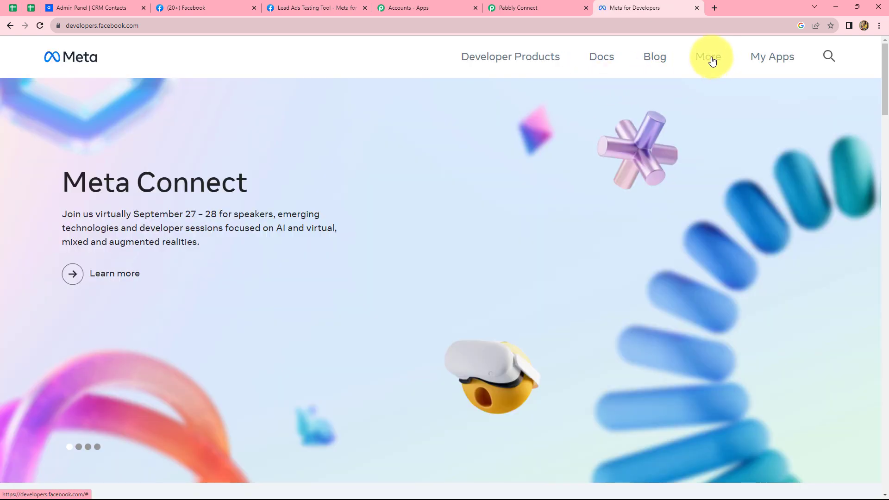
pyautogui.click(711, 58)
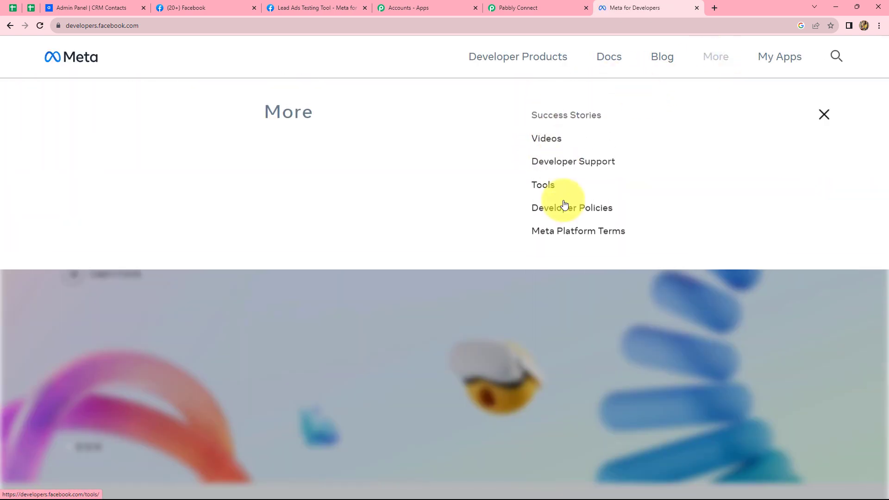
pyautogui.click(550, 195)
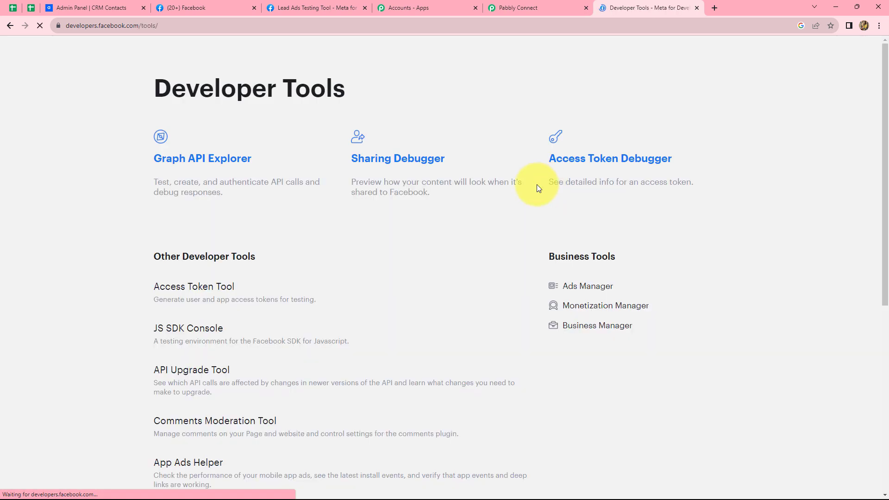
pyautogui.scroll(-2, 345, 265)
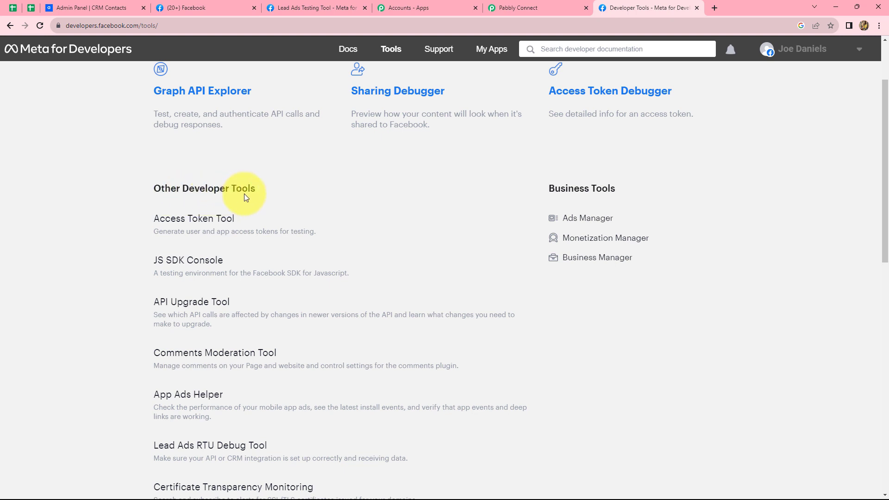
pyautogui.scroll(-3, 242, 218)
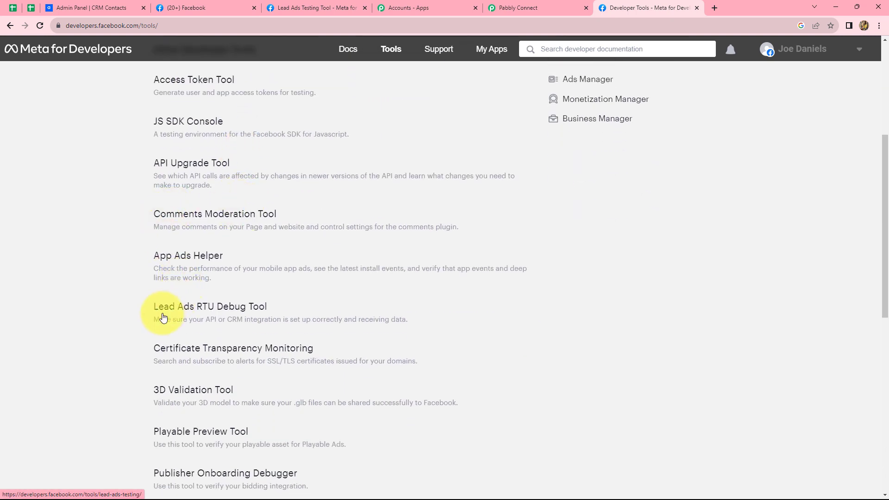
pyautogui.click(214, 307)
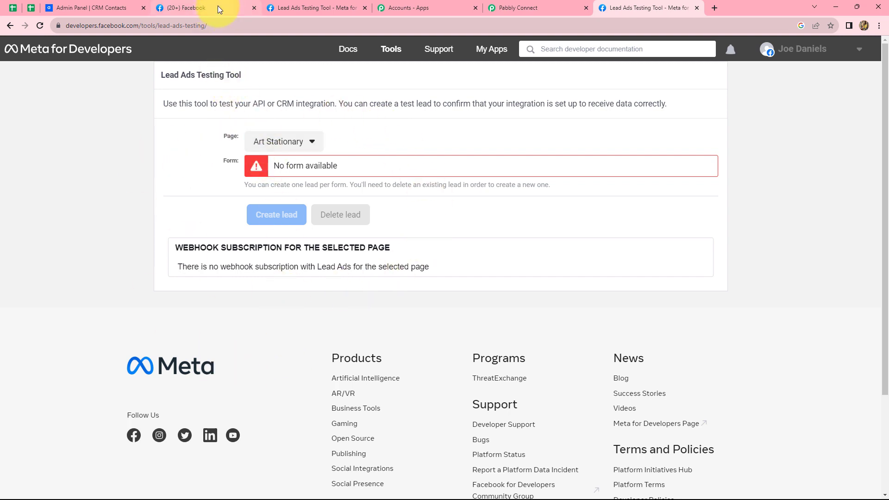
# Review the testing tool set to the Pabbly page's Contact Form, then return to Pabbly Connect.
pyautogui.click(305, 7)
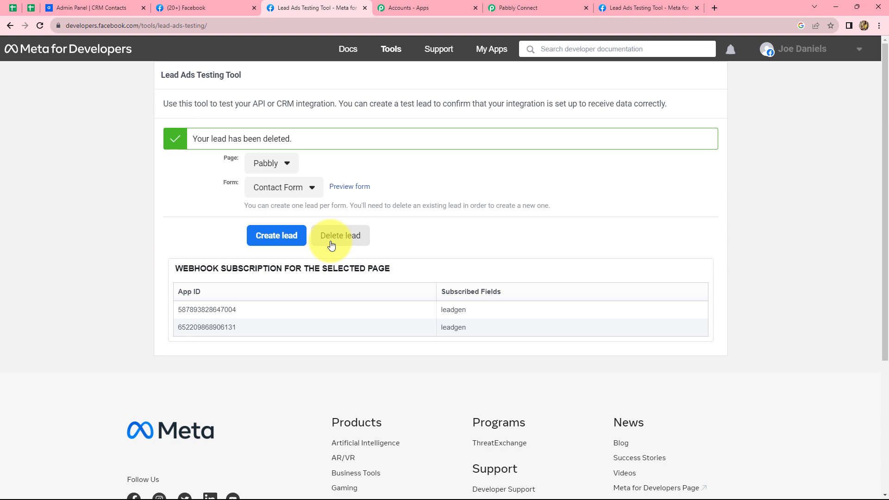
pyautogui.click(506, 4)
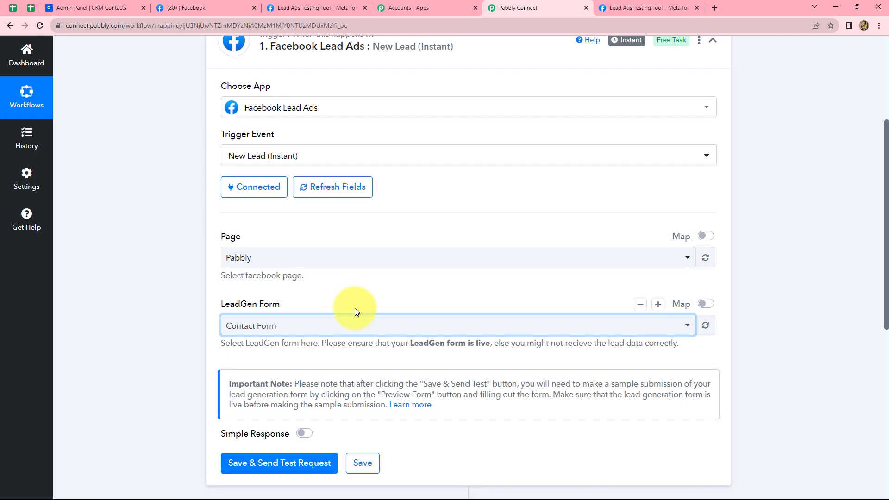
# Save the trigger via Save & Send Test Request and switch to the Lead Ads Testing Tool.
pyautogui.scroll(-2, 355, 307)
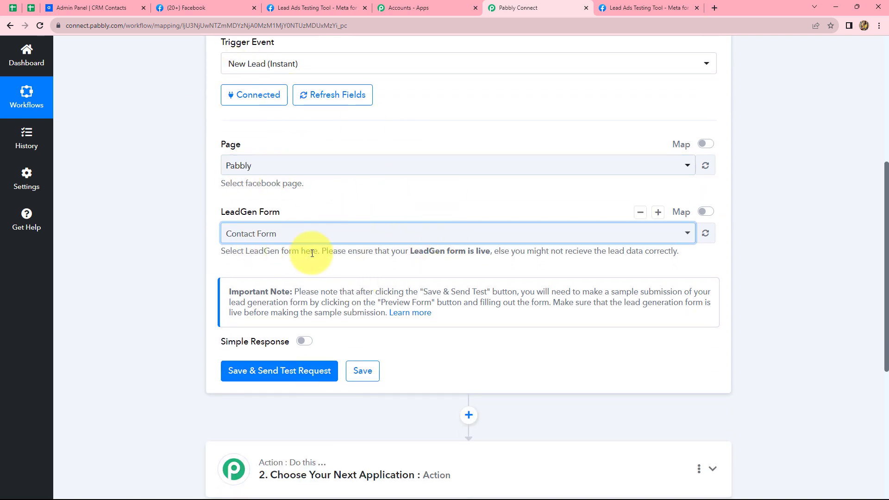
pyautogui.click(259, 373)
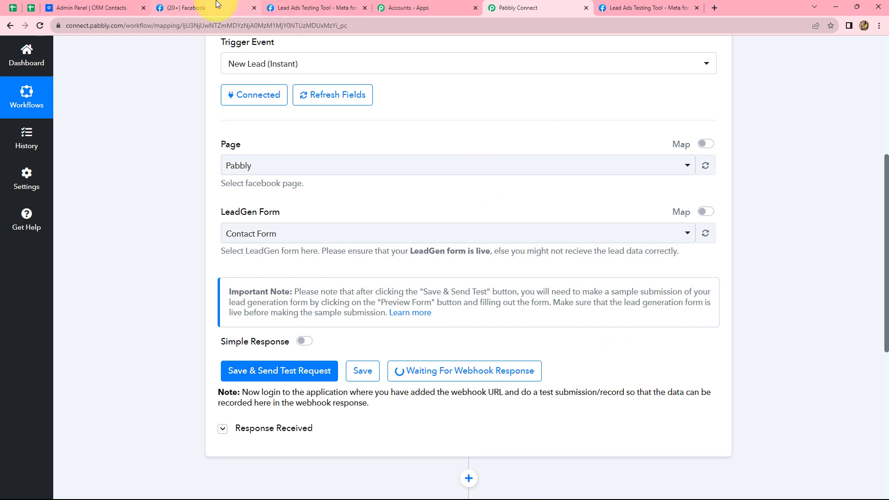
pyautogui.click(315, 6)
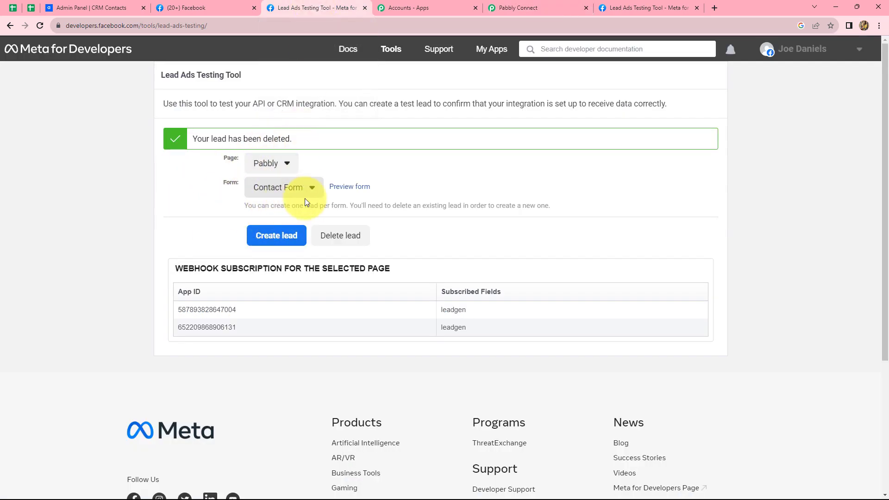
# Open the Contact Form preview and clear the prefilled email, full name and phone number.
pyautogui.click(351, 187)
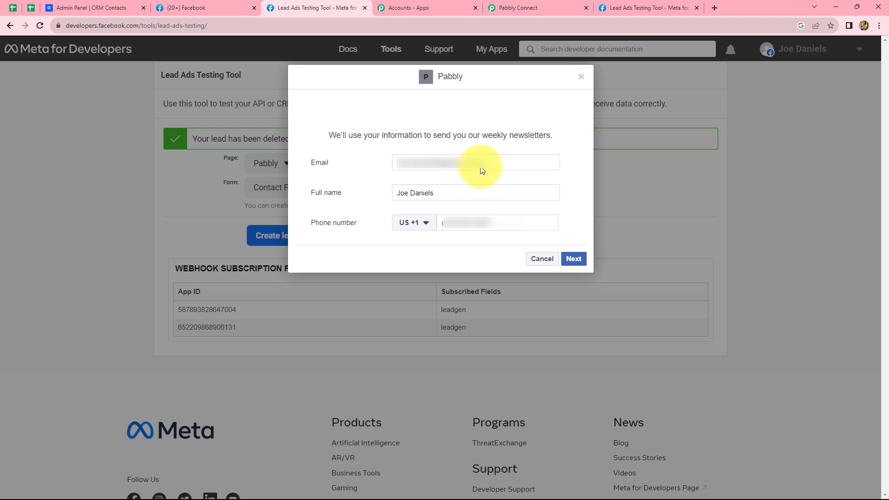
pyautogui.click(481, 168)
pyautogui.press('BackSpace')
pyautogui.press('BackSpace')
pyautogui.press('BackSpace')
pyautogui.press('BackSpace')
pyautogui.press('BackSpace')
pyautogui.press('BackSpace')
pyautogui.press('BackSpace')
pyautogui.press('BackSpace')
pyautogui.press('BackSpace')
pyautogui.press('BackSpace')
pyautogui.press('BackSpace')
pyautogui.press('BackSpace')
pyautogui.press('BackSpace')
pyautogui.press('BackSpace')
pyautogui.press('BackSpace')
pyautogui.press('BackSpace')
pyautogui.press('BackSpace')
pyautogui.press('BackSpace')
pyautogui.press('BackSpace')
pyautogui.press('BackSpace')
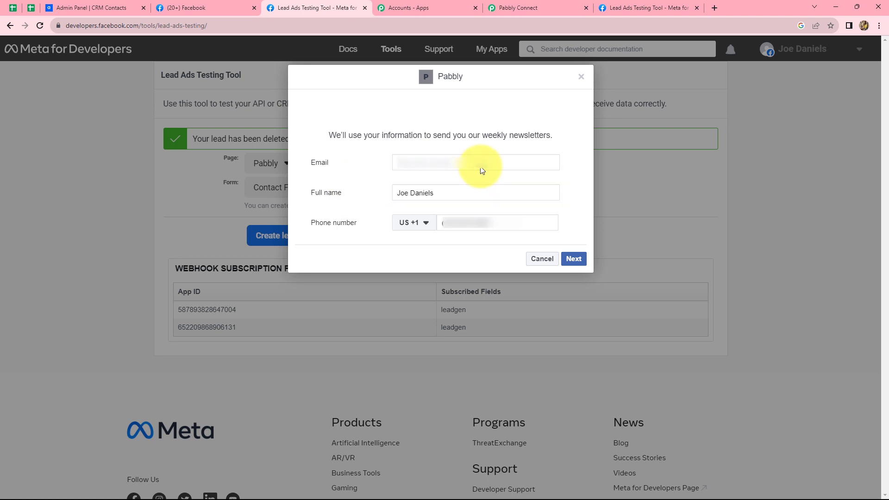
pyautogui.tripleClick(443, 190)
pyautogui.press('BackSpace')
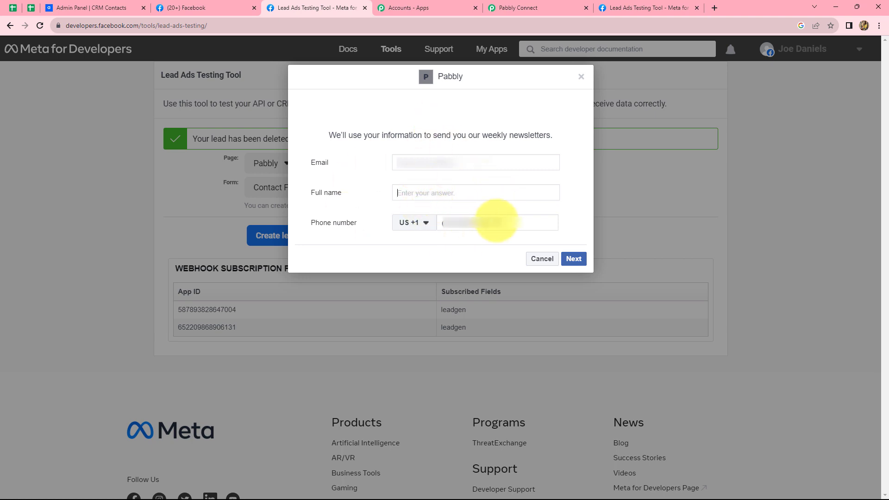
pyautogui.tripleClick(502, 217)
pyautogui.press('BackSpace')
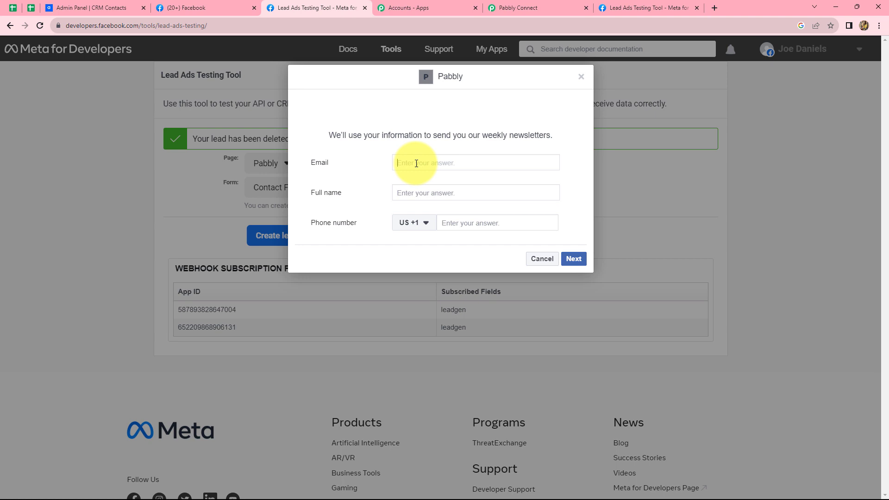
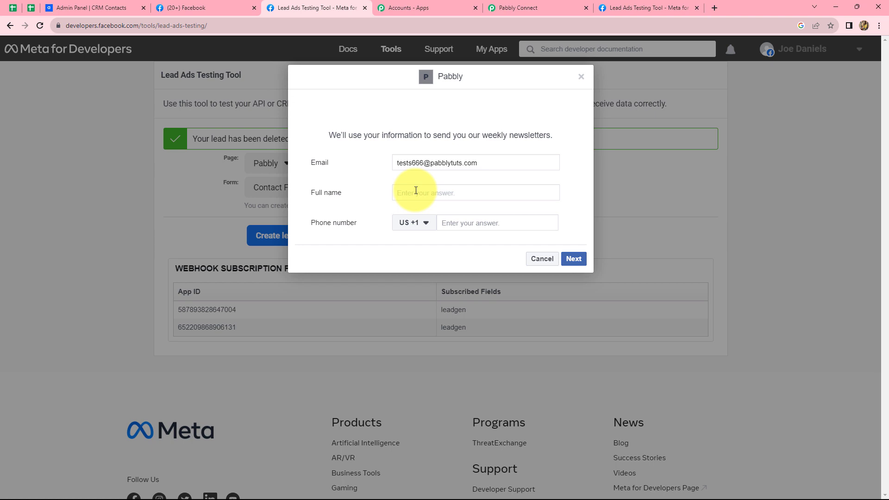
# Enter a test email and full name, and set the phone country code to India +91.
pyautogui.write('Test Lead')
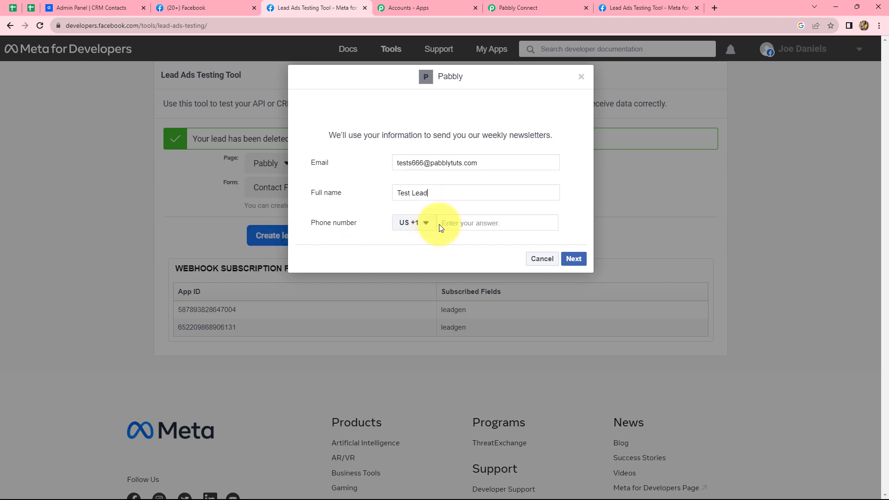
pyautogui.click(428, 226)
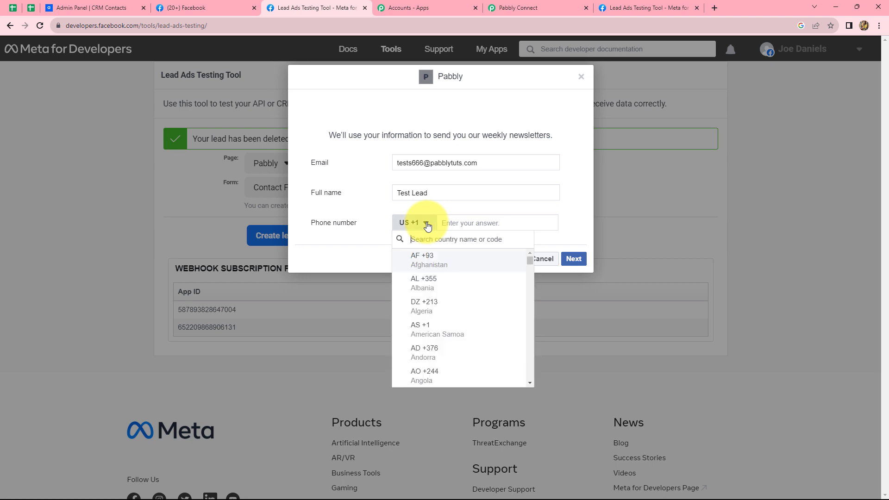
pyautogui.write('in')
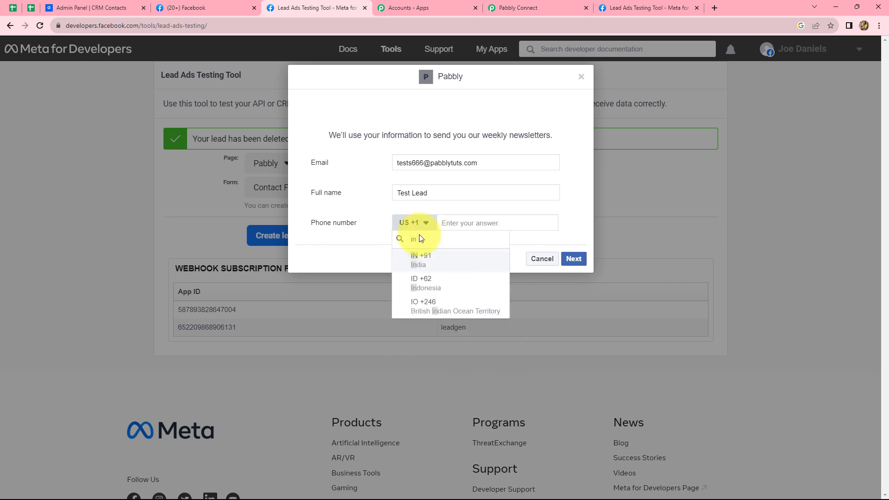
pyautogui.click(417, 261)
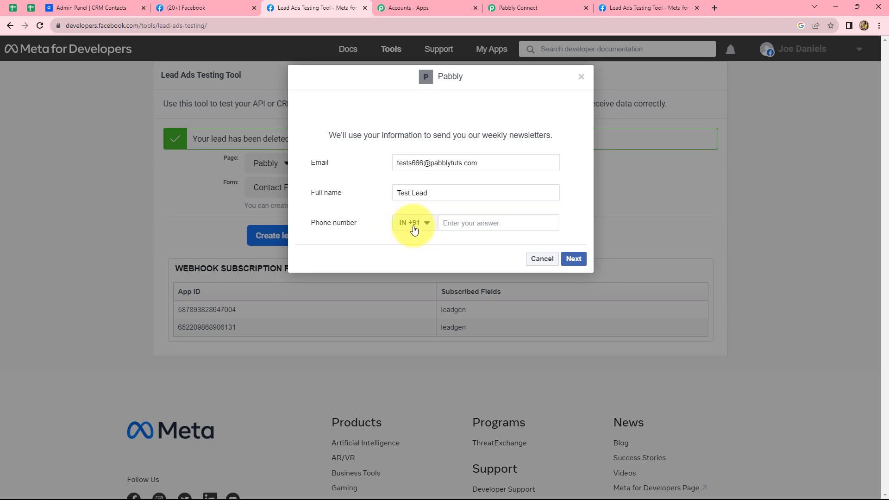
# Enter the test phone number and submit the lead to Pabbly Connect.
pyautogui.click(444, 222)
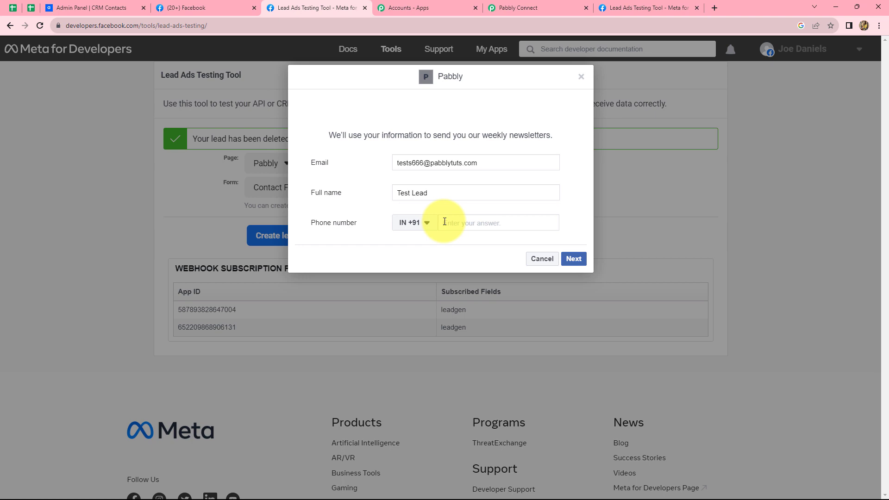
pyautogui.click(575, 258)
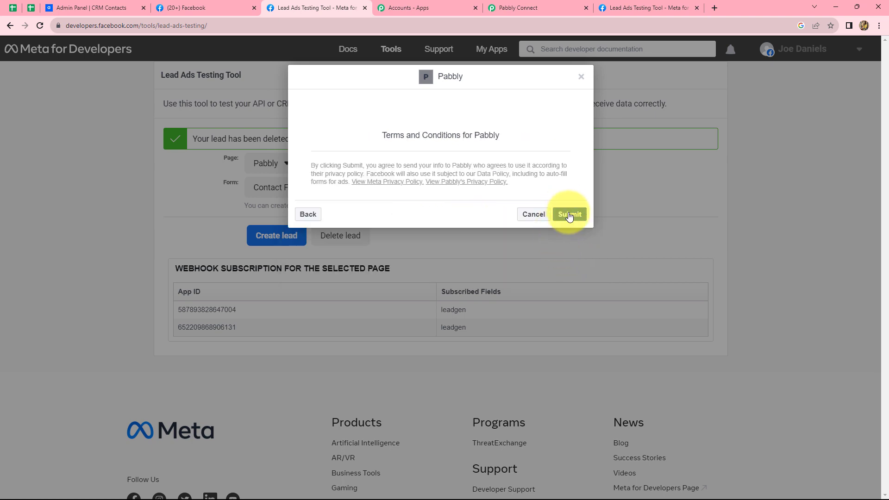
pyautogui.click(569, 215)
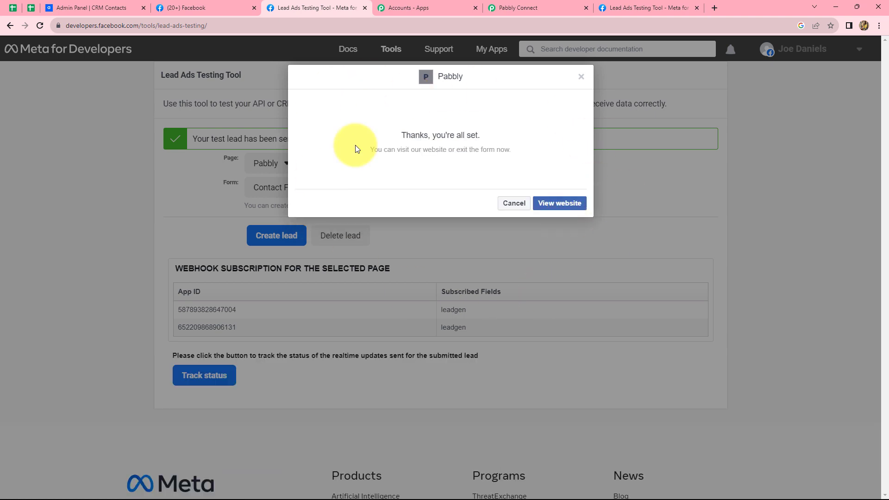
pyautogui.click(518, 9)
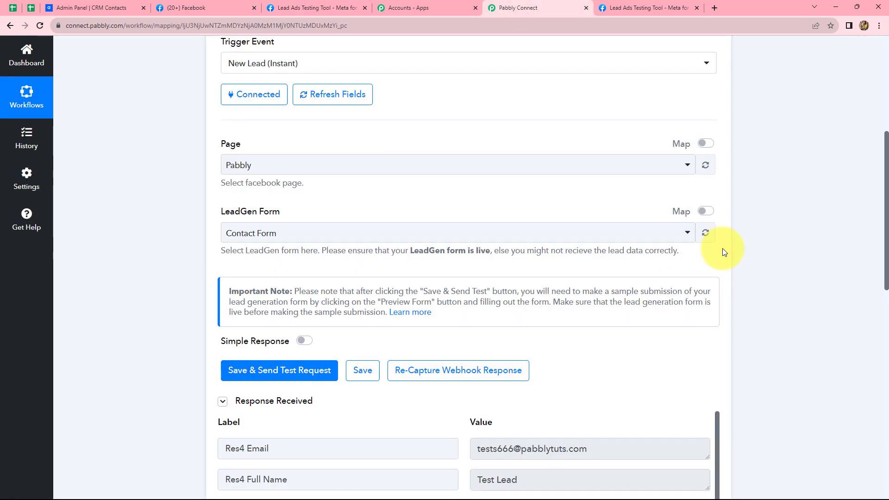
# Scroll through Response Received to verify the captured email, full name, phone, created time and form ID.
pyautogui.scroll(-8, 722, 250)
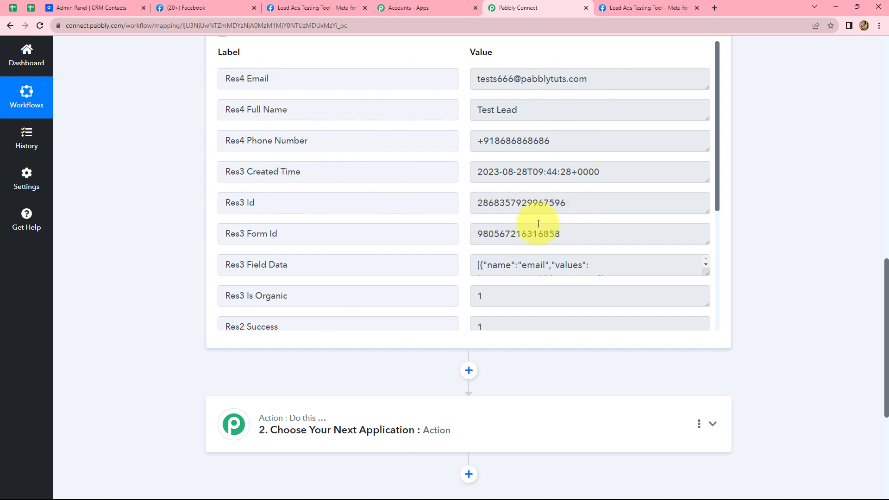
pyautogui.scroll(-4, 772, 197)
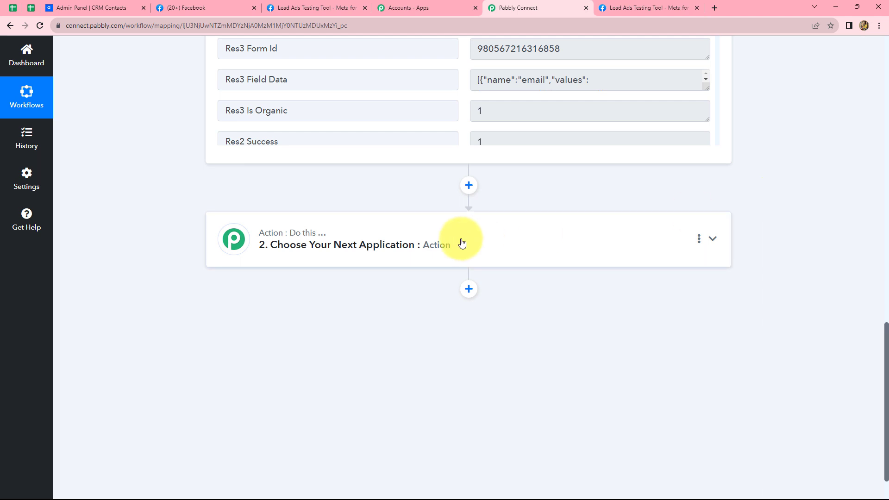
pyautogui.scroll(5, 788, 234)
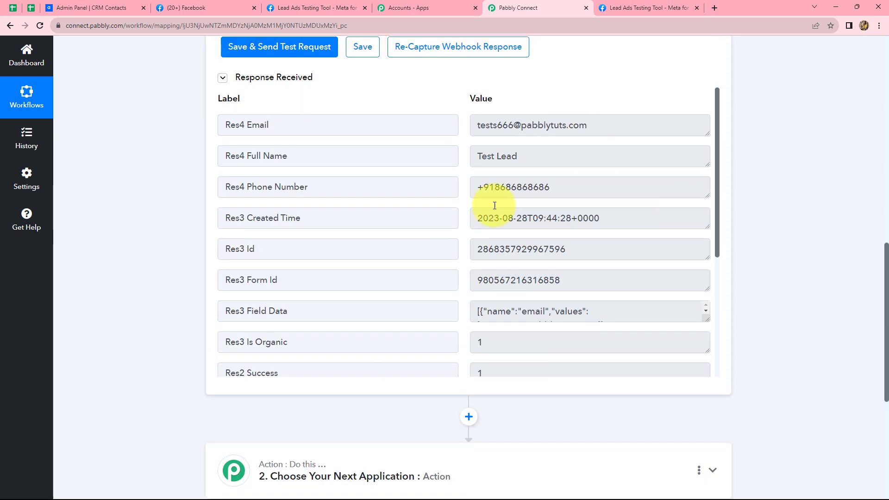
pyautogui.scroll(-3, 742, 256)
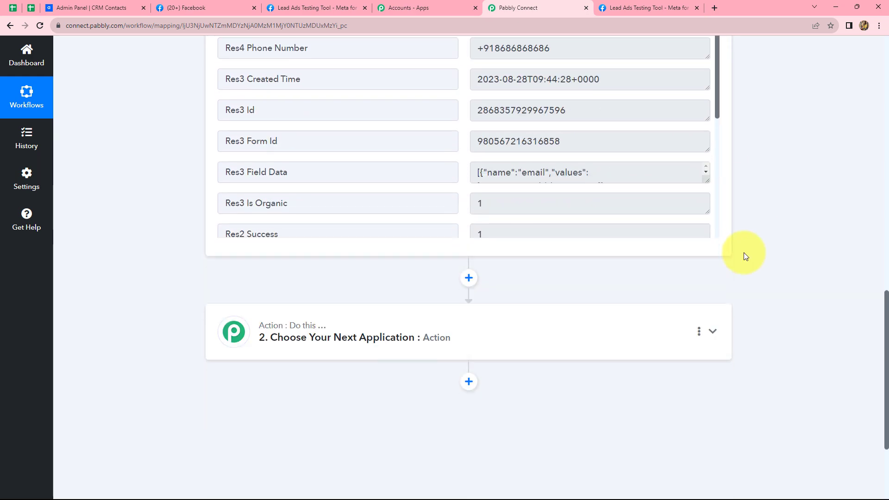
# Set the second action step's app to Agiled by searching 'Agil'.
pyautogui.click(426, 329)
pyautogui.click(246, 397)
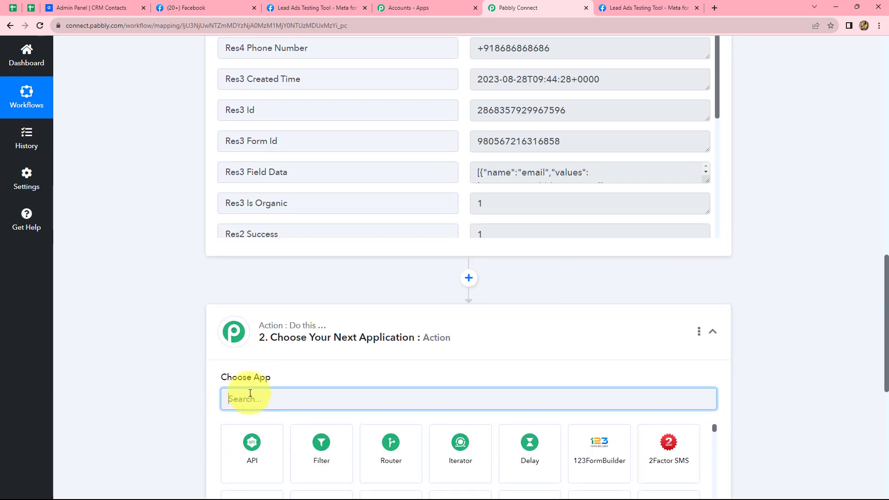
pyautogui.write('Agil')
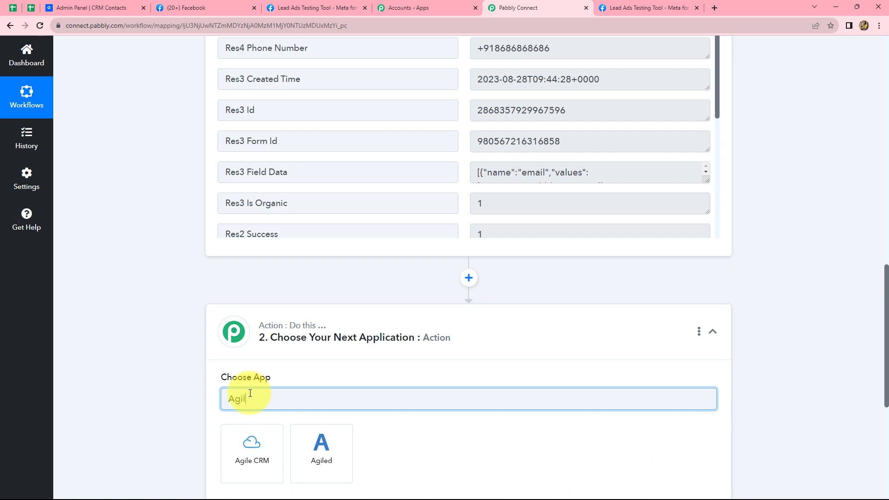
pyautogui.click(313, 450)
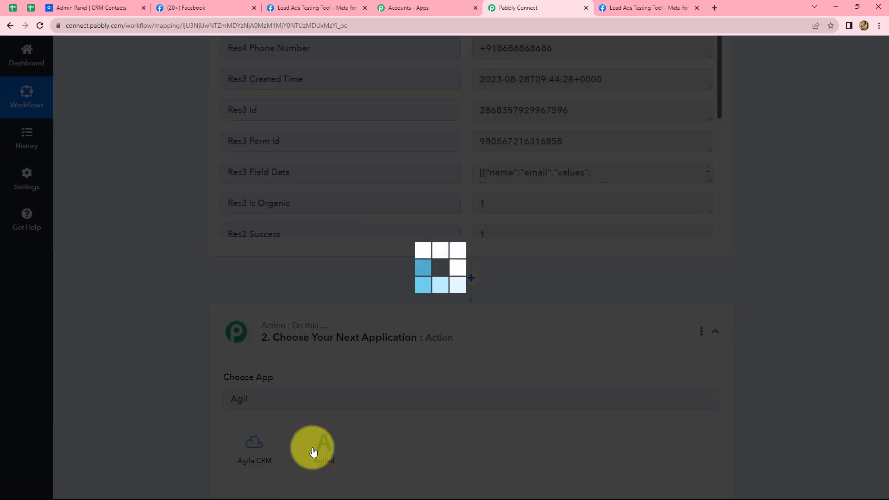
# Choose Create Contact as the Agiled action event and start a new Agiled #5 connection.
pyautogui.scroll(-2, 313, 451)
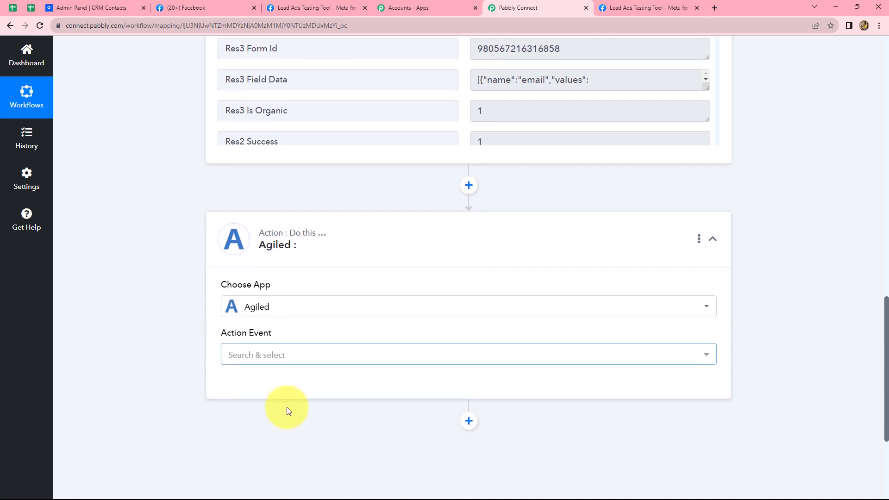
pyautogui.click(249, 355)
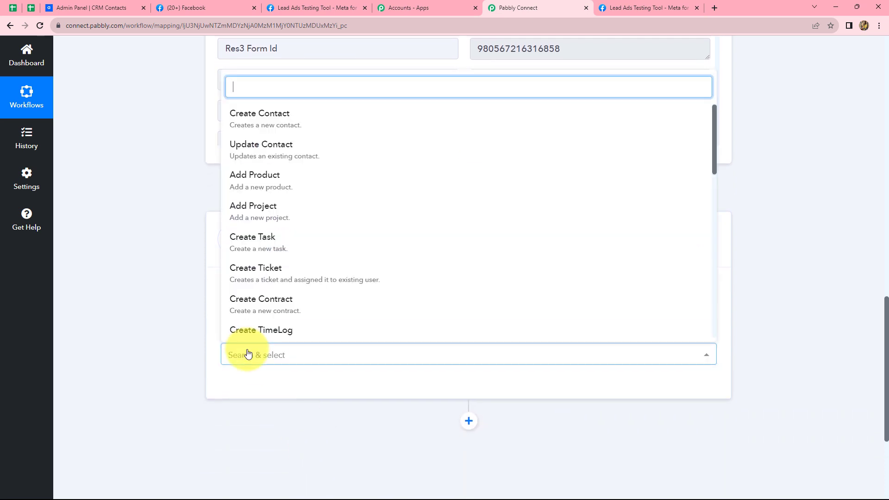
pyautogui.click(249, 124)
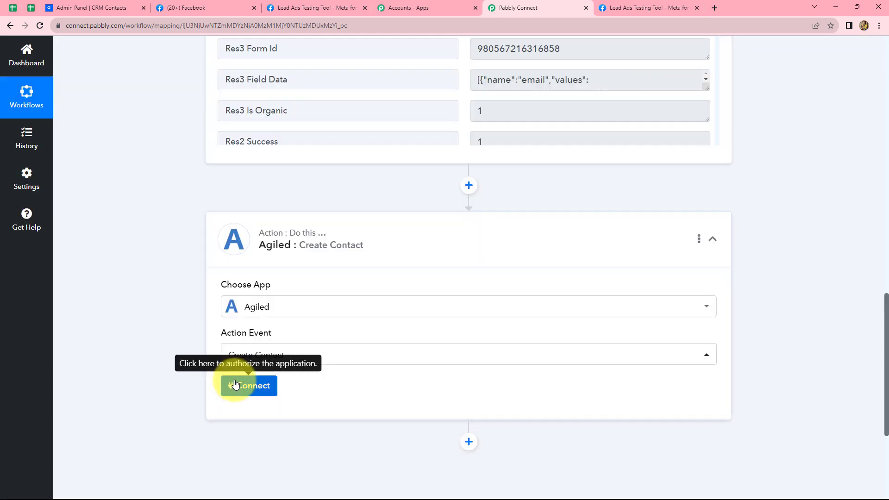
pyautogui.click(236, 385)
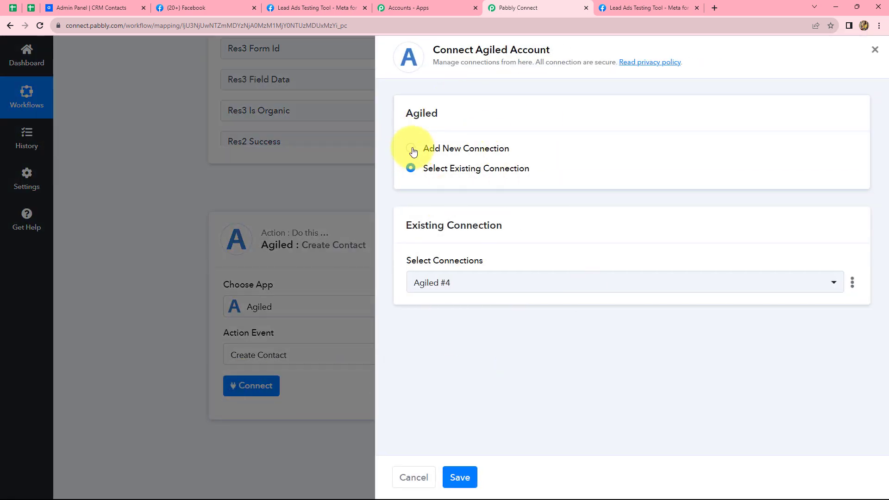
pyautogui.click(411, 148)
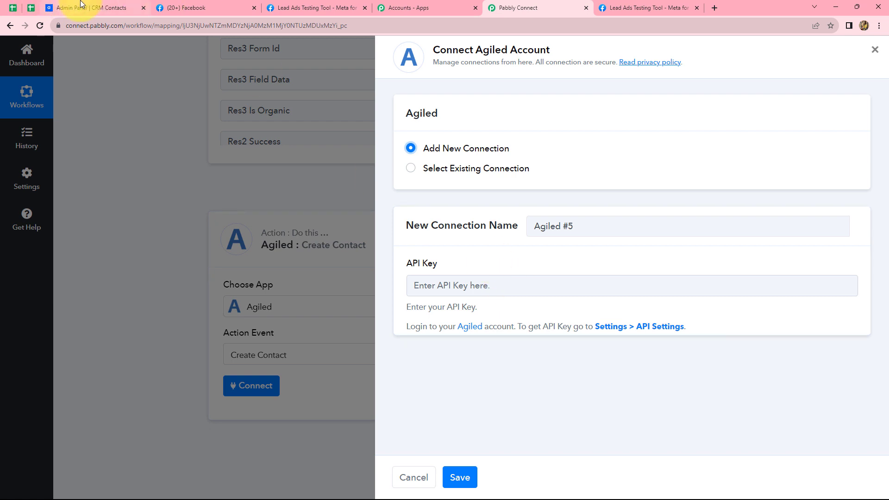
# Copy the API key from Agiled's Settings > API Settings page, then return to the connection's API Key field.
pyautogui.click(63, 8)
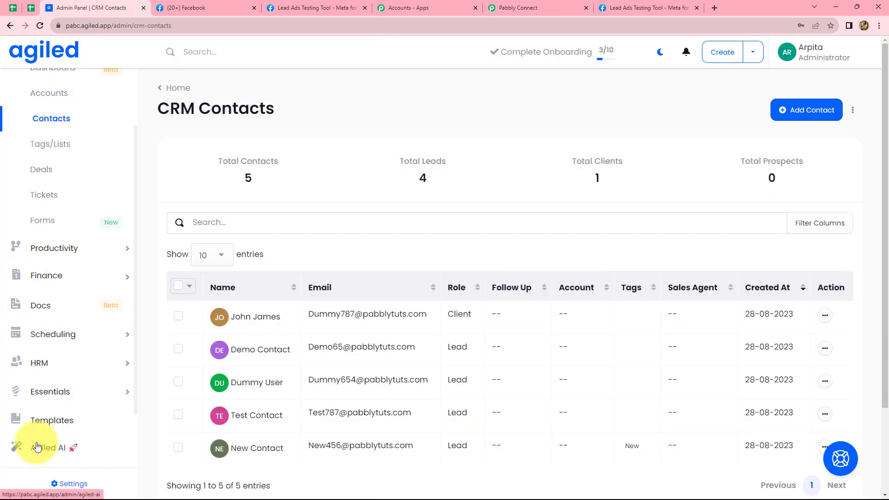
pyautogui.click(68, 484)
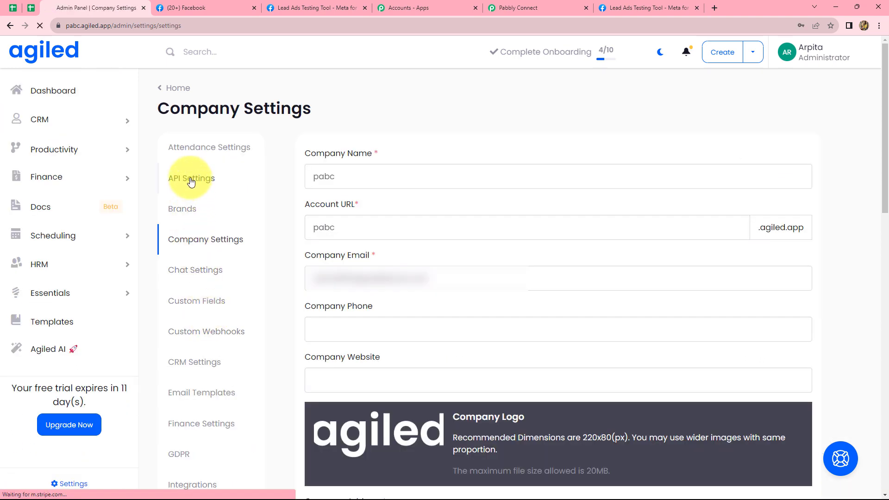
pyautogui.click(192, 180)
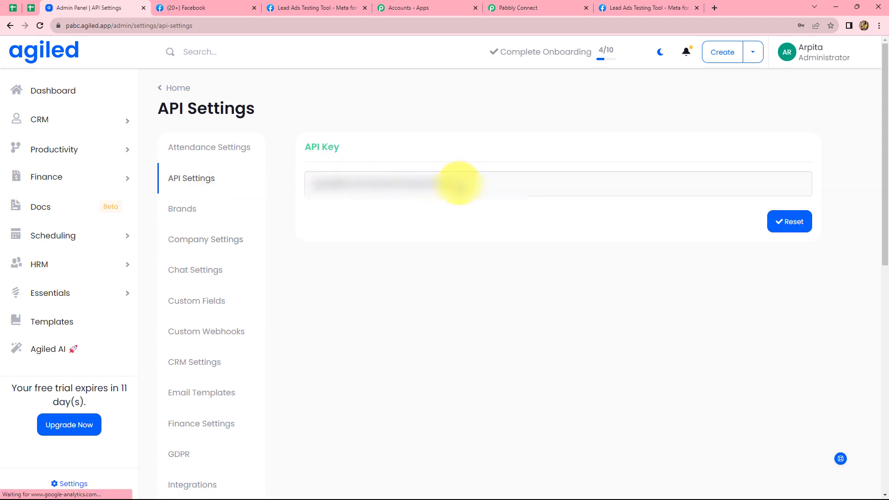
pyautogui.moveTo(456, 184); pyautogui.dragTo(314, 184)
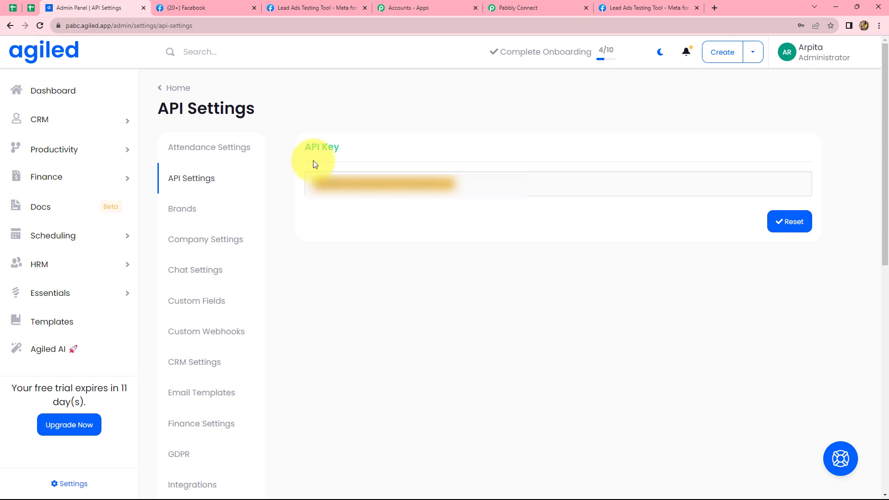
pyautogui.click(526, 6)
pyautogui.click(468, 290)
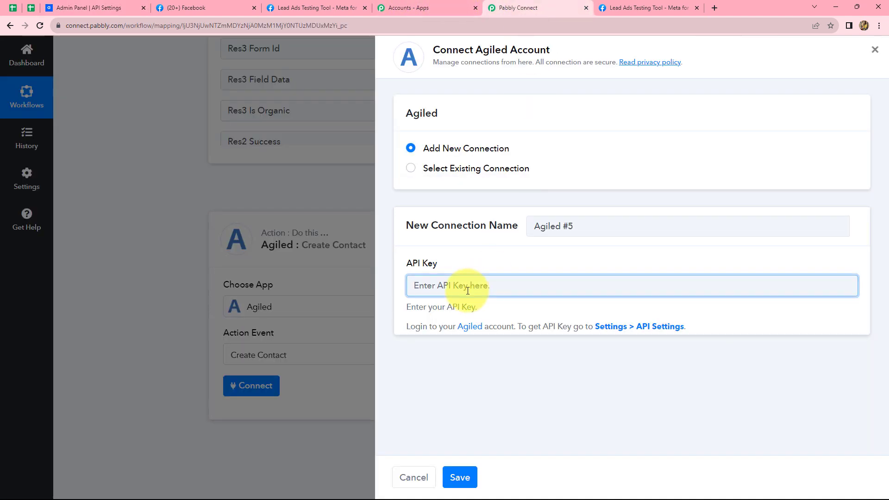
# Paste the copied API key and save the Agiled #5 connection.
pyautogui.hotkey('ctrl', 'v')
pyautogui.click(456, 478)
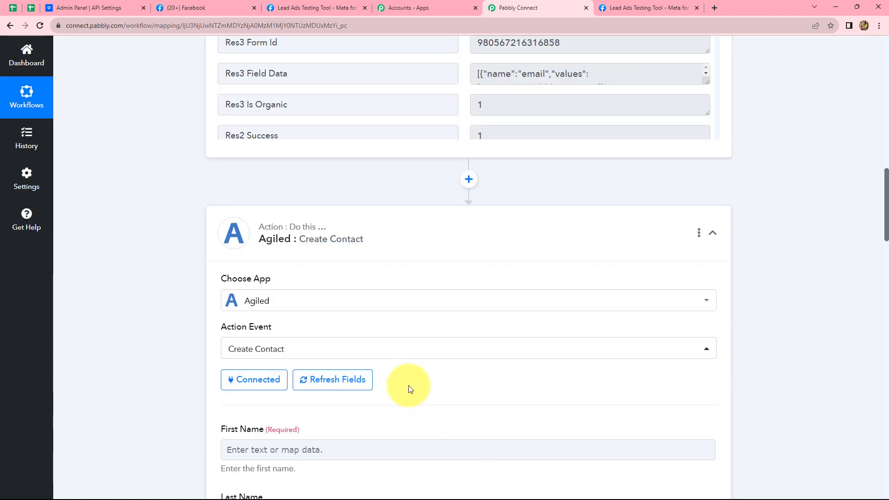
pyautogui.scroll(-4, 409, 385)
pyautogui.scroll(-2, 409, 279)
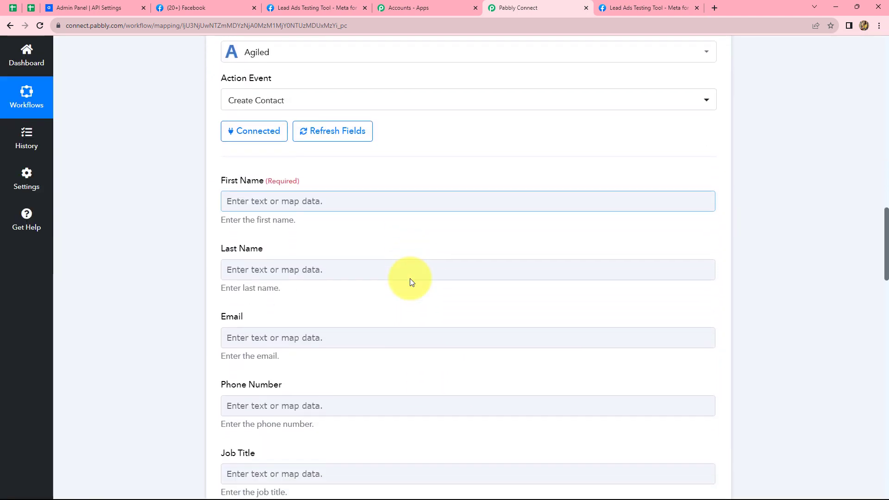
pyautogui.scroll(-1, 410, 278)
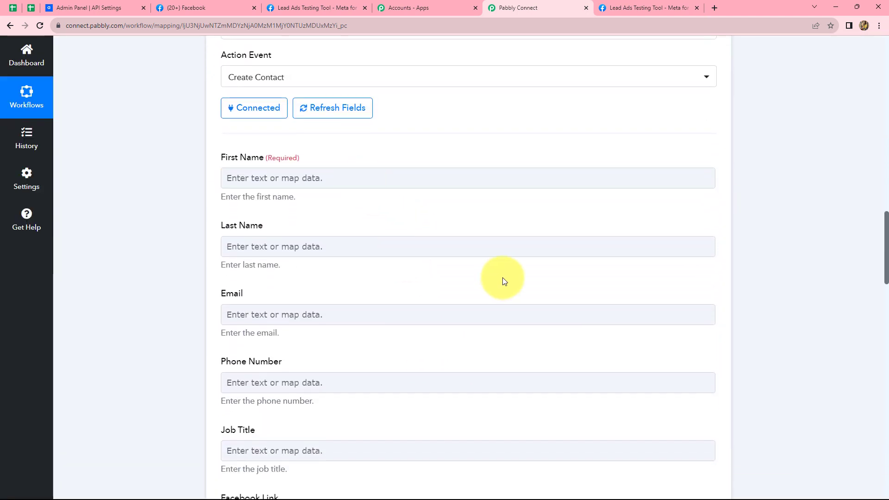
pyautogui.scroll(9, 502, 280)
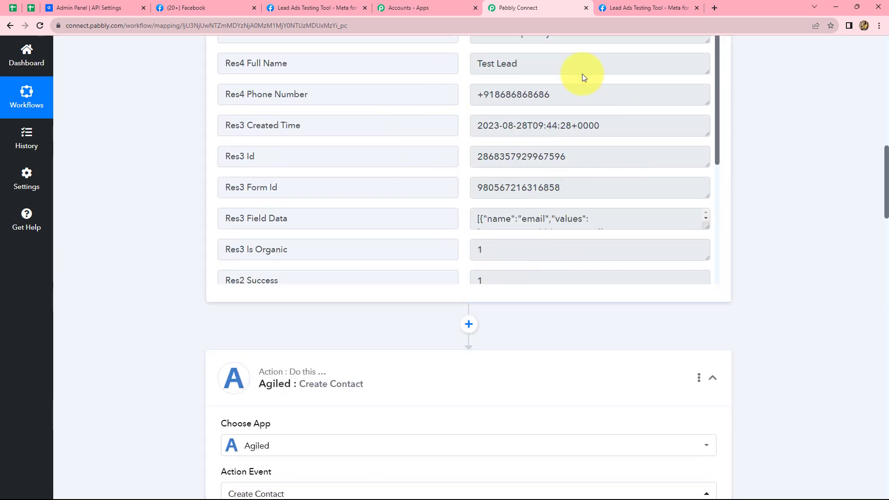
pyautogui.scroll(-4, 745, 184)
pyautogui.scroll(-4, 746, 187)
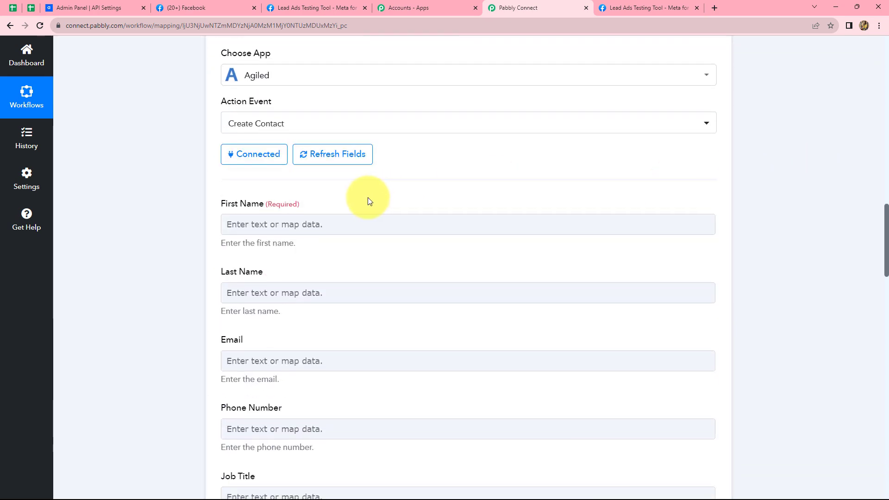
# Browse the Facebook lead fields for First Name, then close the list without mapping.
pyautogui.click(327, 224)
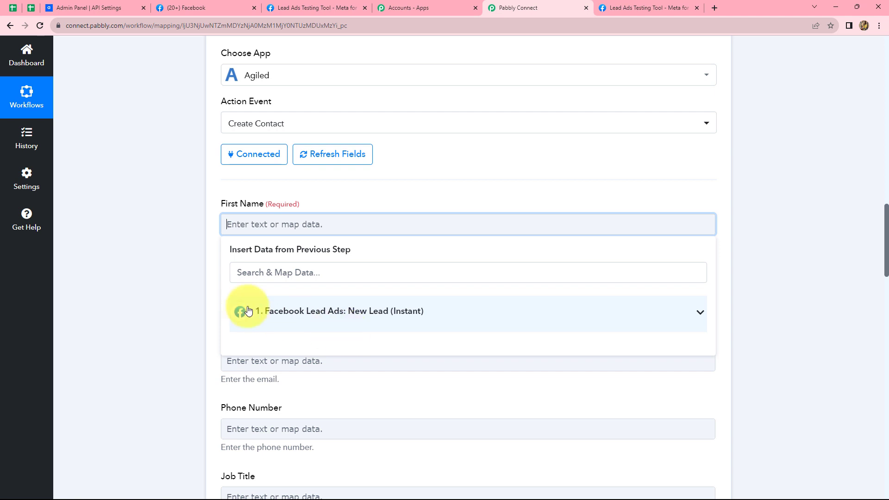
pyautogui.click(345, 322)
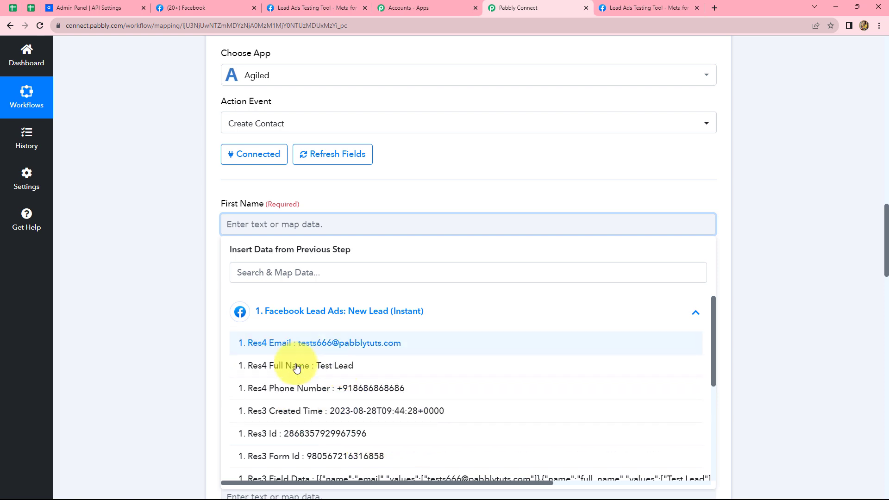
pyautogui.click(763, 315)
pyautogui.scroll(6, 761, 308)
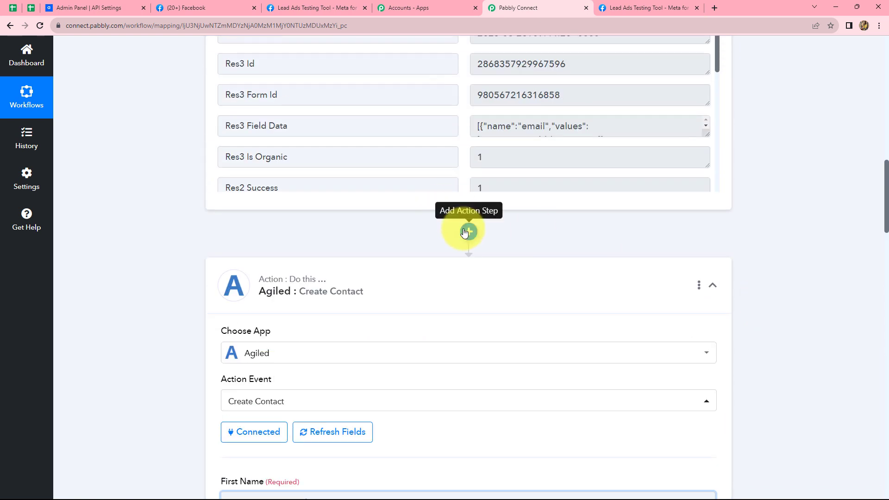
# Insert a Text Formatter step with Split Text as its action event before the Agiled step.
pyautogui.click(467, 231)
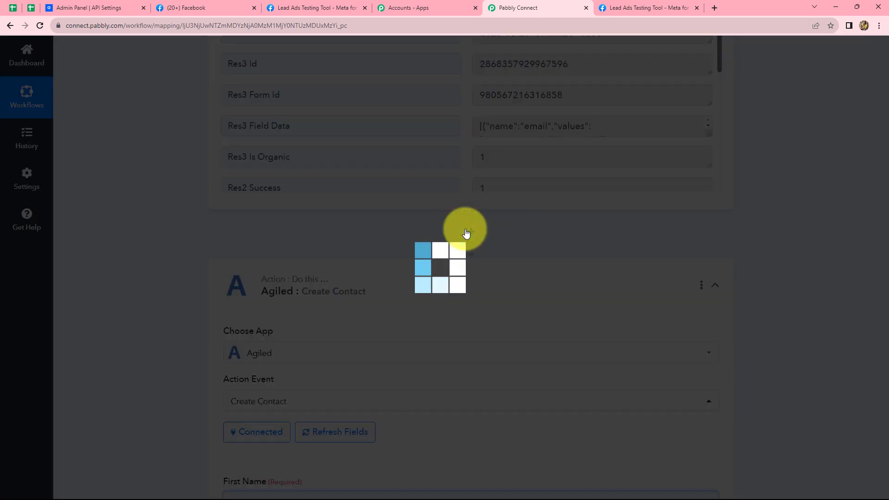
pyautogui.click(324, 354)
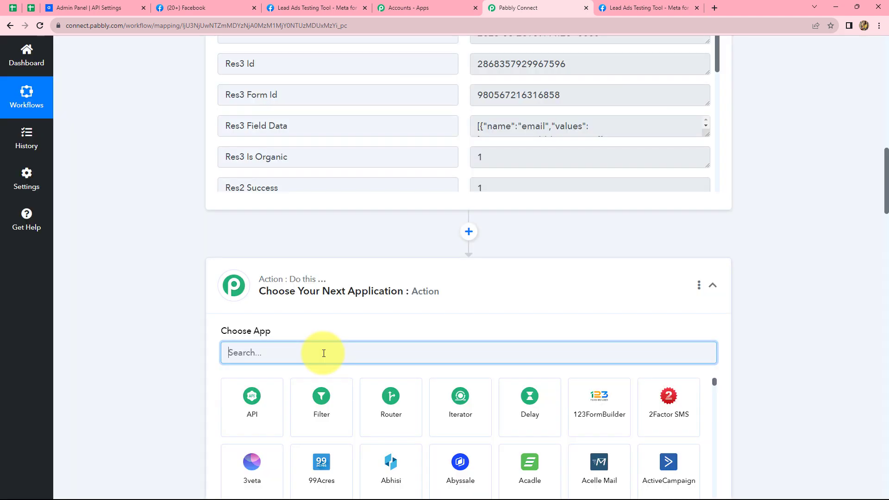
pyautogui.write('t')
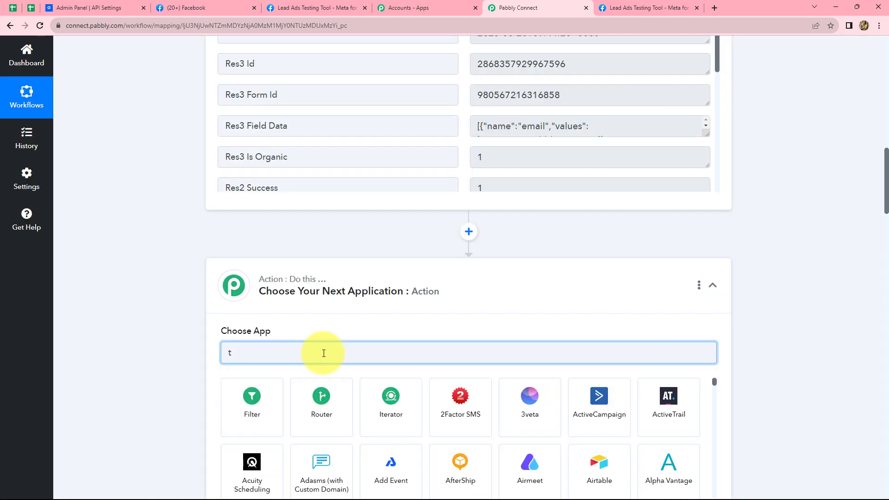
pyautogui.write('es')
pyautogui.press('BackSpace')
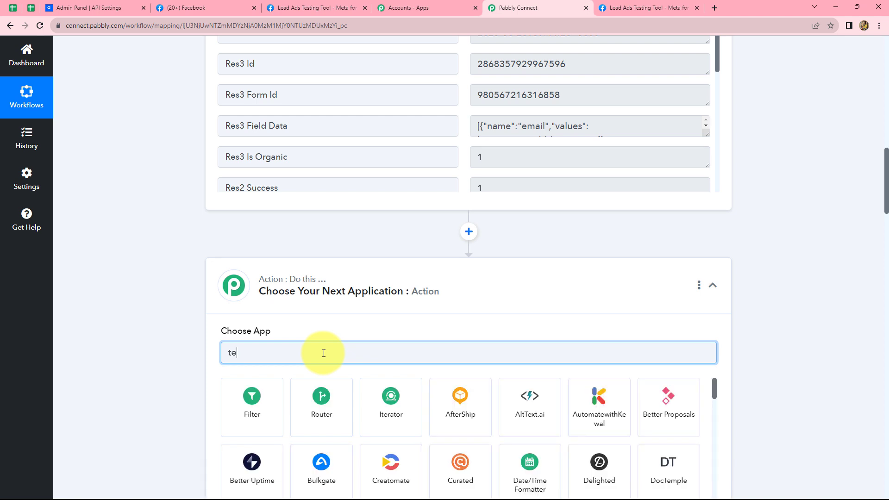
pyautogui.write('x')
pyautogui.click(388, 407)
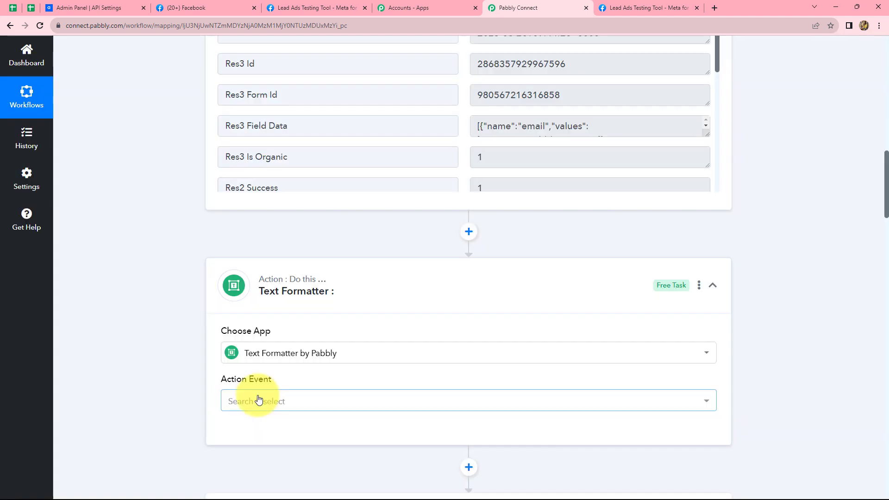
pyautogui.click(258, 400)
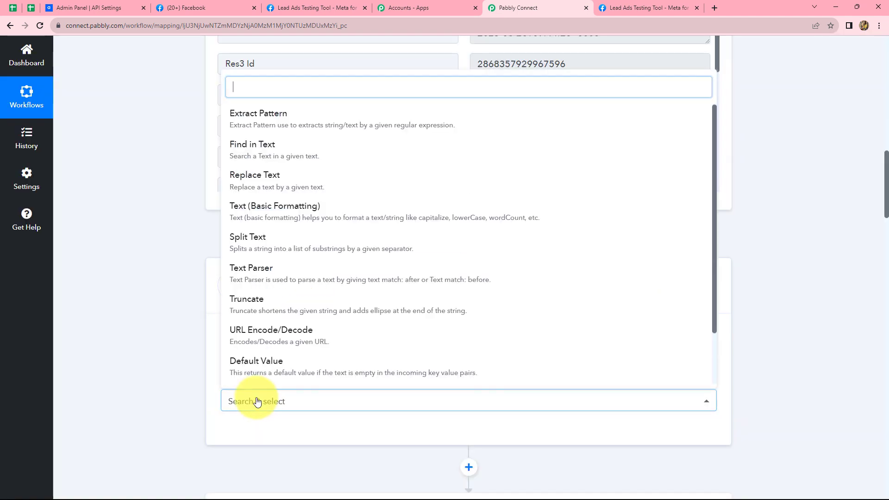
pyautogui.click(270, 243)
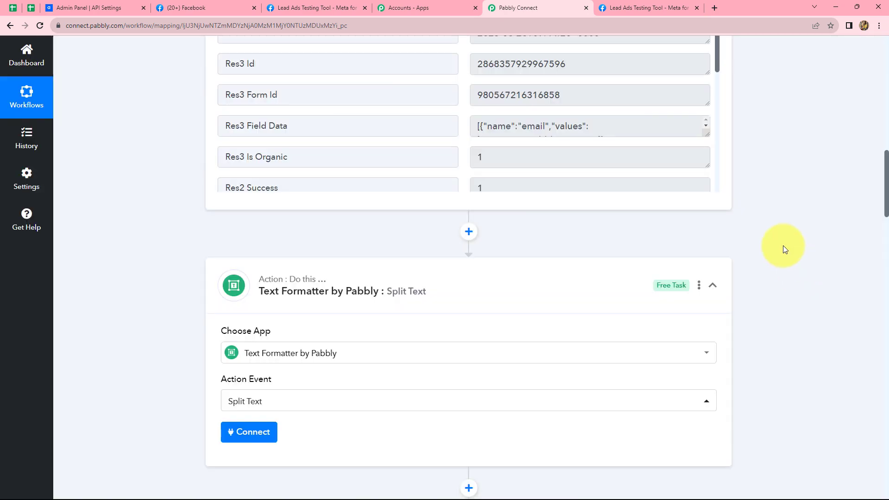
# Connect the Split Text step and map the lead's Full Name into Text to Split.
pyautogui.scroll(-3, 783, 249)
pyautogui.click(254, 294)
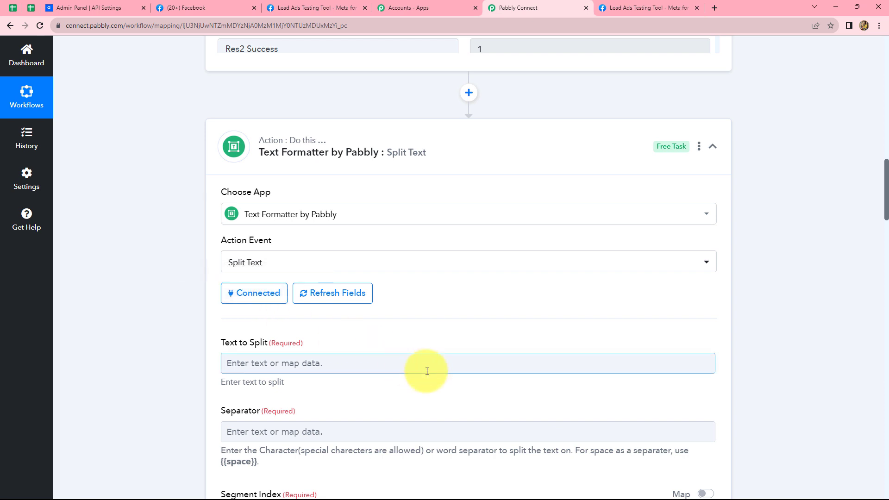
pyautogui.scroll(-3, 453, 372)
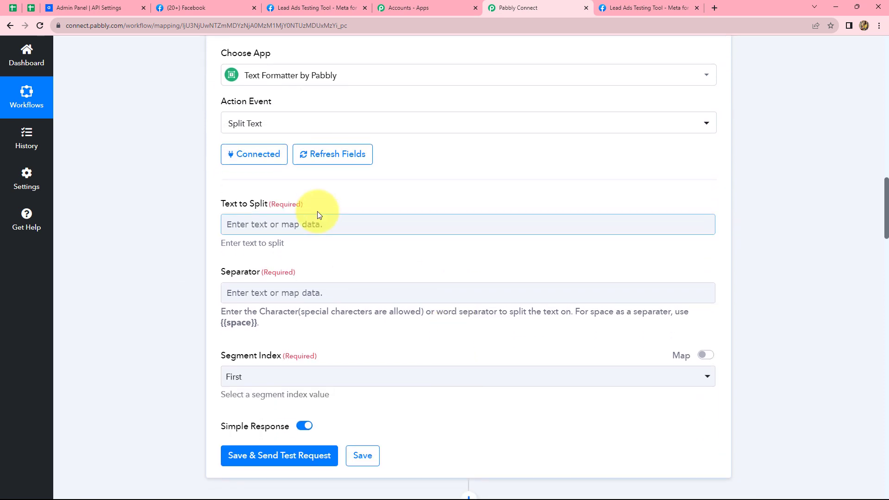
pyautogui.click(294, 224)
pyautogui.click(337, 311)
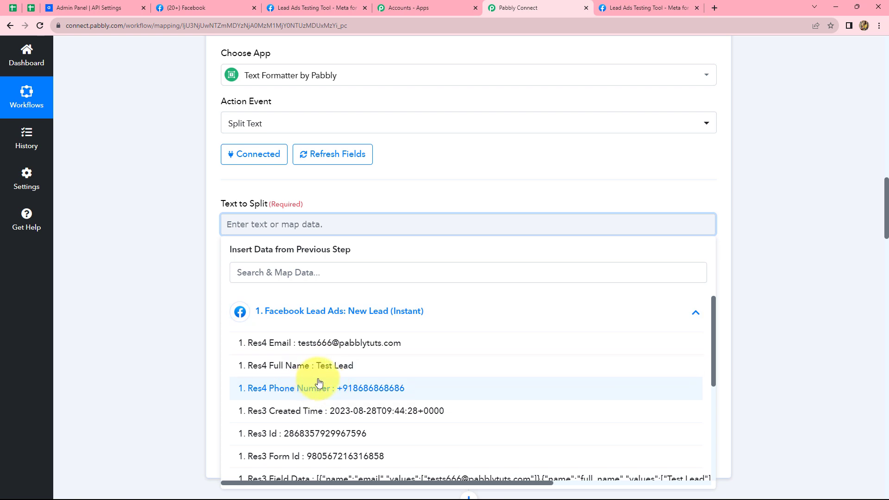
pyautogui.click(319, 365)
pyautogui.click(788, 283)
# Set the Separator to the {{space}} placeholder.
pyautogui.scroll(-2, 176, 212)
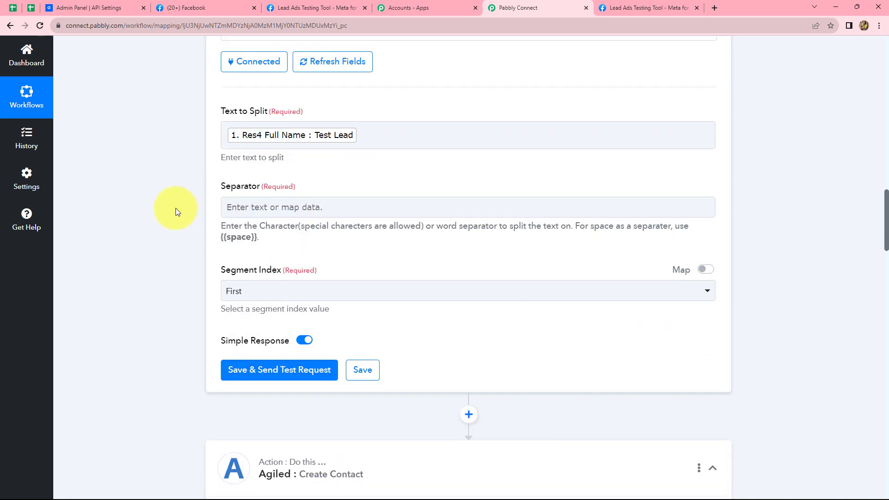
pyautogui.click(340, 212)
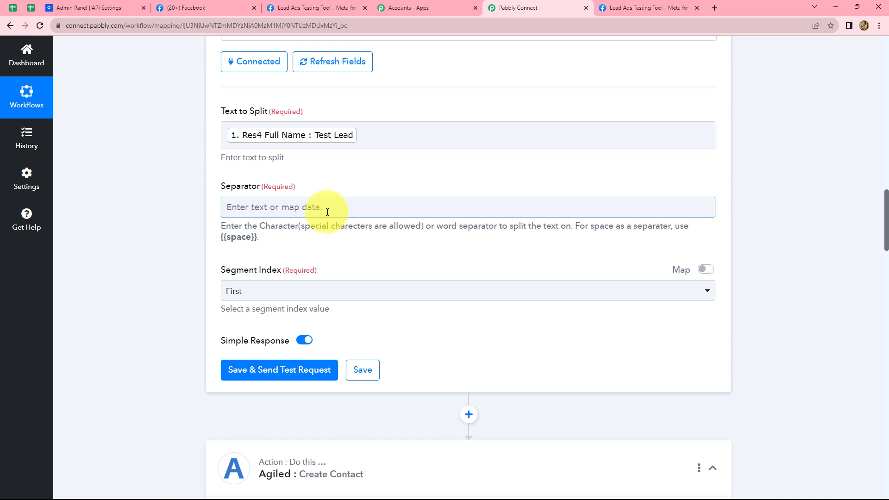
pyautogui.click(254, 235)
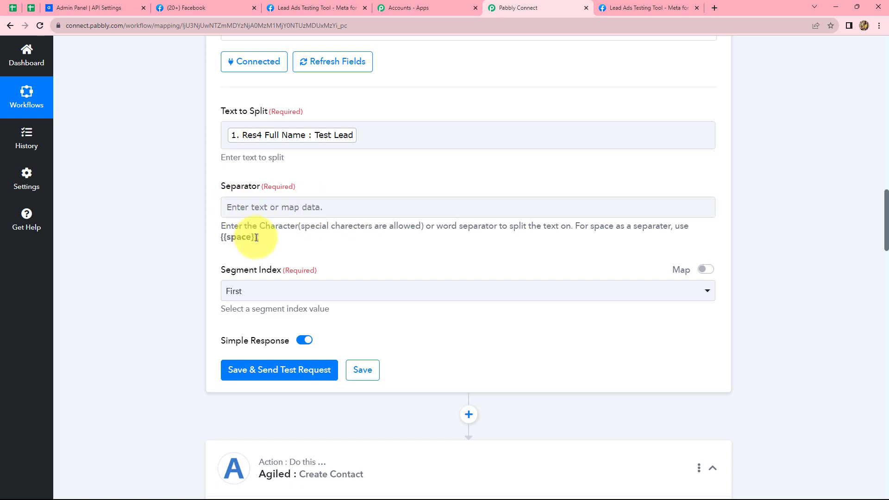
pyautogui.moveTo(256, 238); pyautogui.dragTo(218, 243)
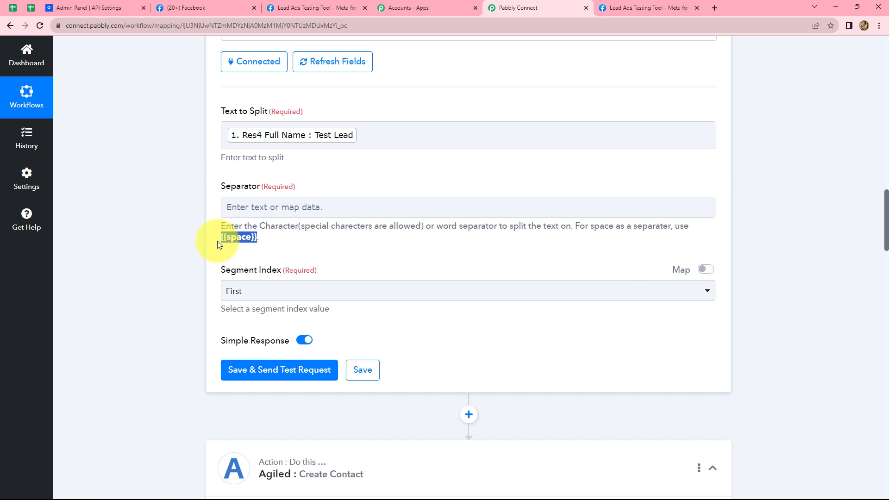
pyautogui.click(288, 204)
pyautogui.click(257, 236)
pyautogui.moveTo(254, 237); pyautogui.dragTo(230, 237)
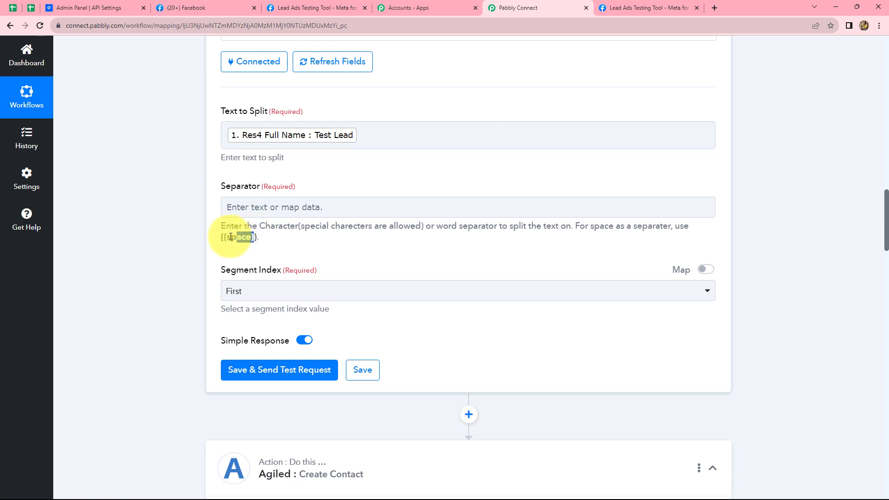
pyautogui.click(325, 204)
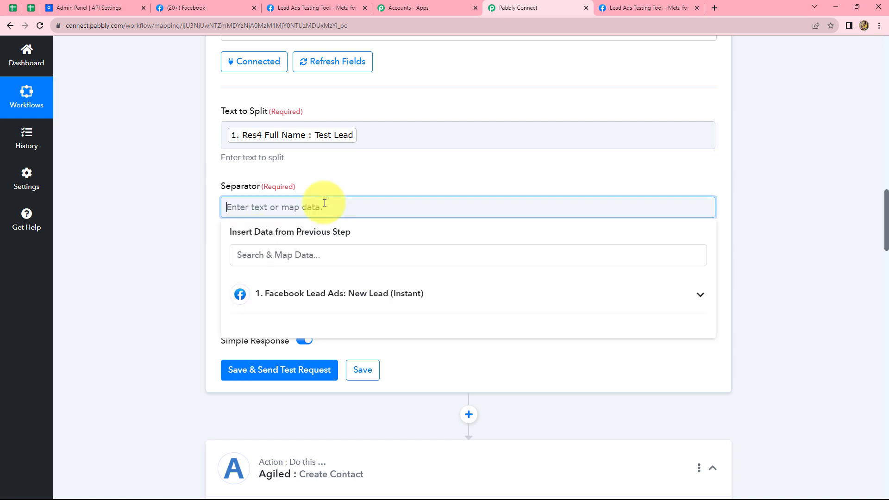
pyautogui.click(834, 252)
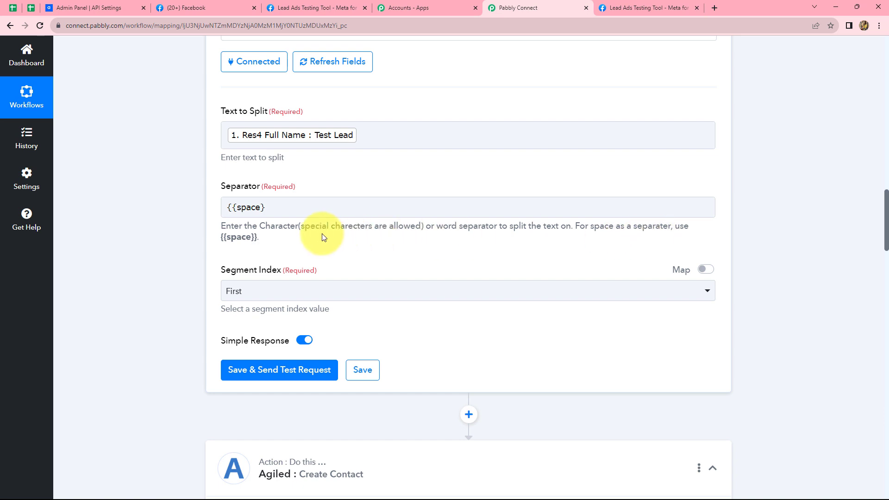
# Set Segment Index to All, then save and test, splitting the name into Test and Lead.
pyautogui.scroll(-2, 315, 255)
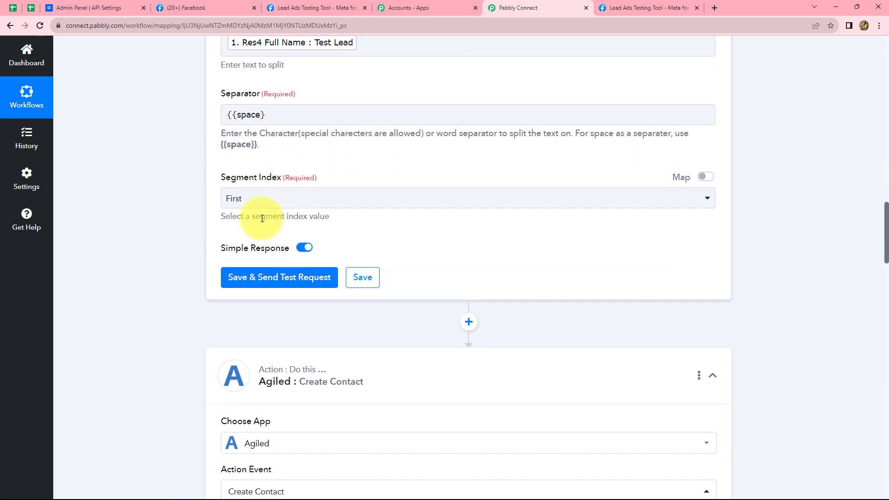
pyautogui.click(271, 200)
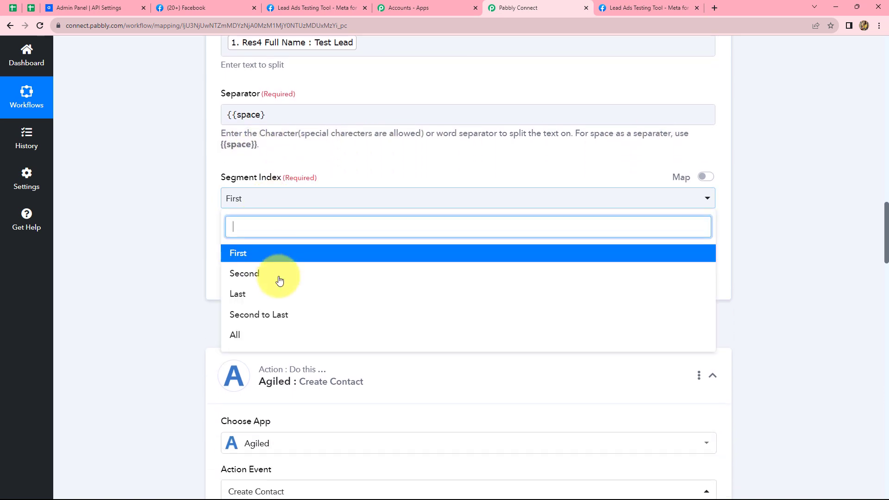
pyautogui.click(262, 336)
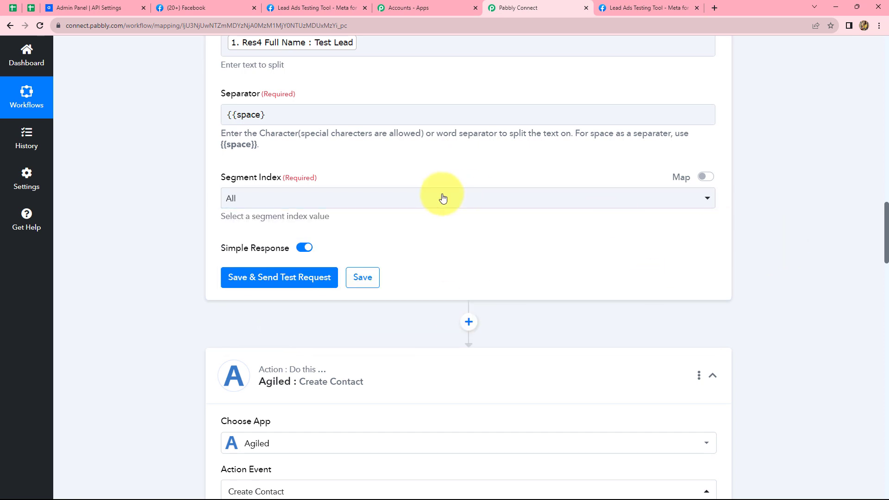
pyautogui.click(290, 277)
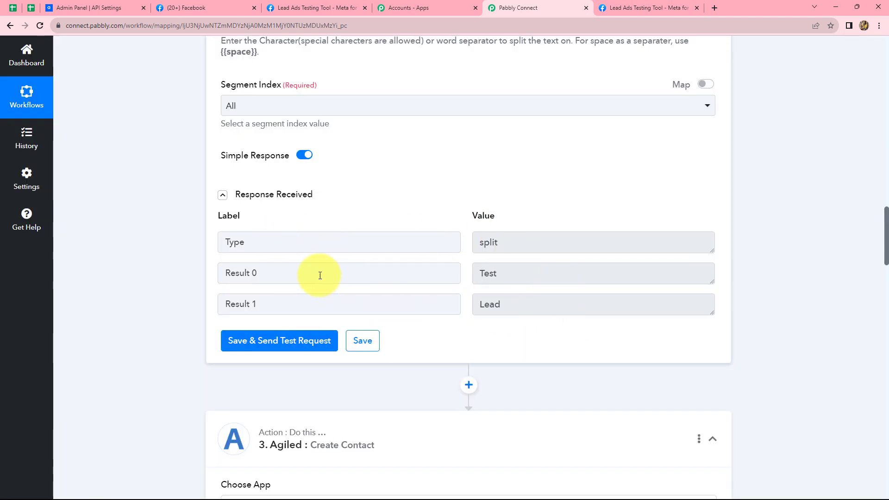
pyautogui.scroll(-2, 792, 315)
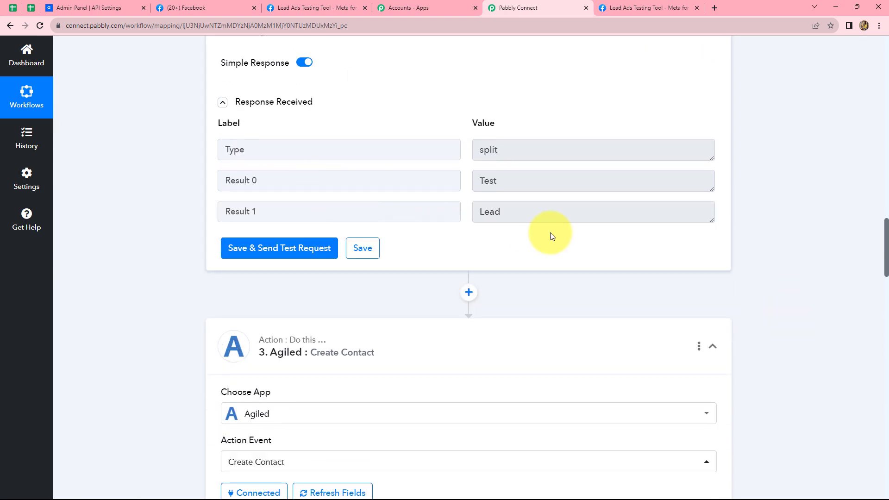
pyautogui.scroll(-1, 779, 326)
pyautogui.scroll(-5, 779, 322)
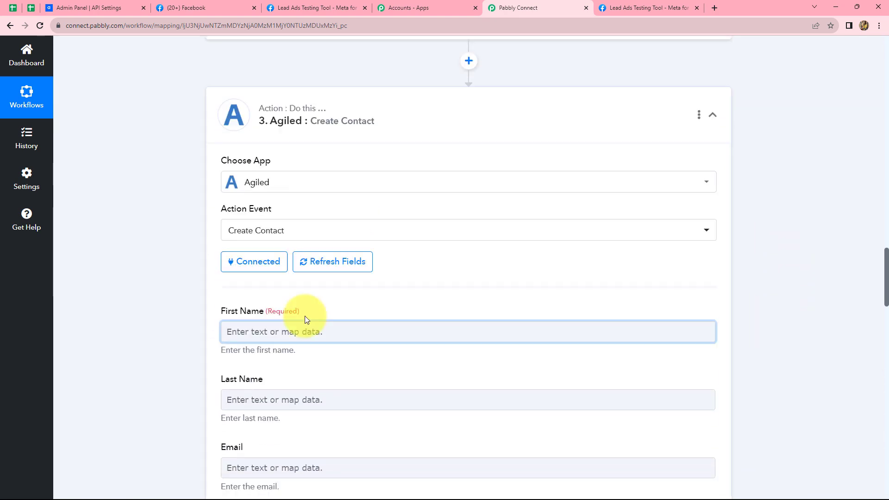
# Reconfirm and save the existing Agiled connection on the Create Contact step.
pyautogui.scroll(-3, 273, 301)
pyautogui.scroll(2, 276, 264)
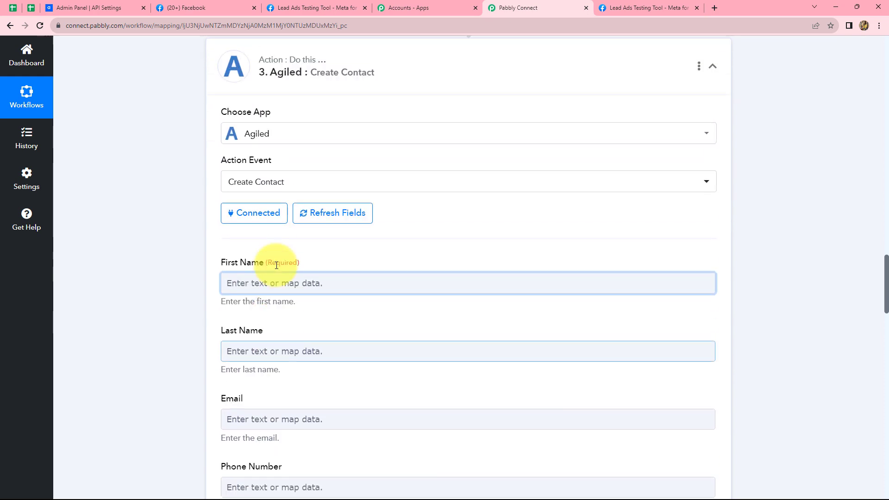
pyautogui.click(240, 223)
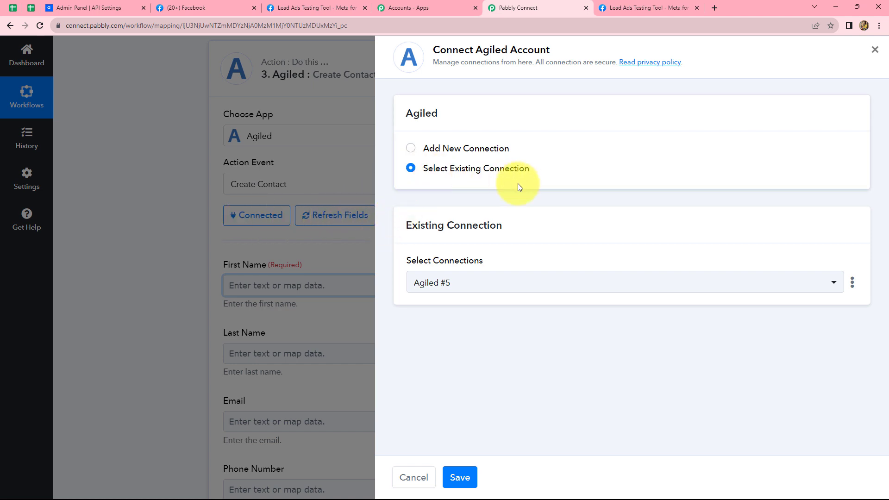
pyautogui.click(450, 476)
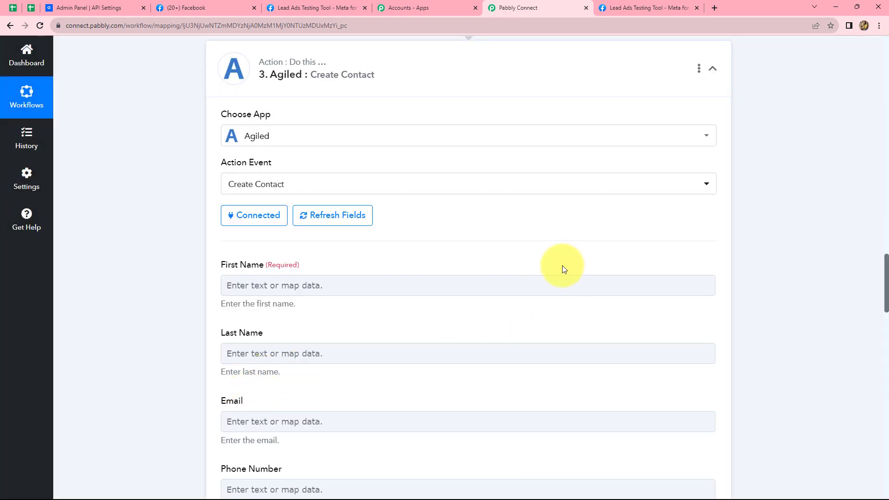
pyautogui.scroll(-3, 563, 269)
# Map Split Text Result 0 into First Name and Result 1 into Last Name.
pyautogui.click(327, 143)
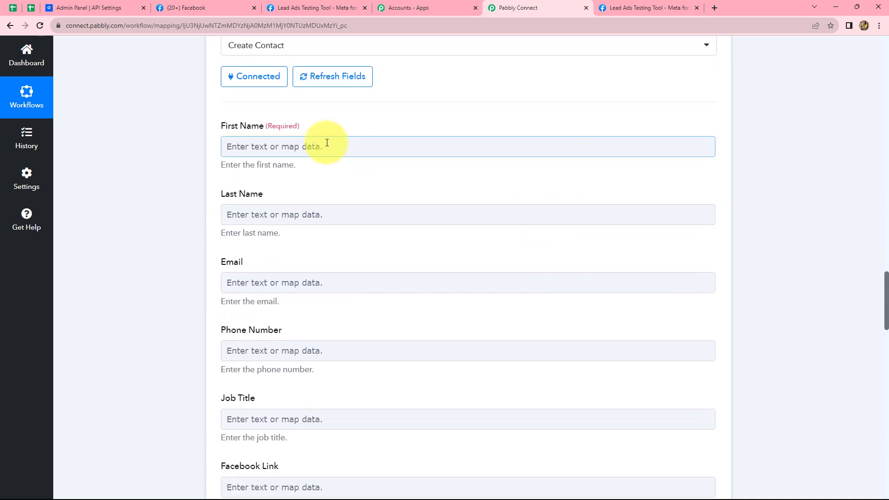
pyautogui.click(320, 146)
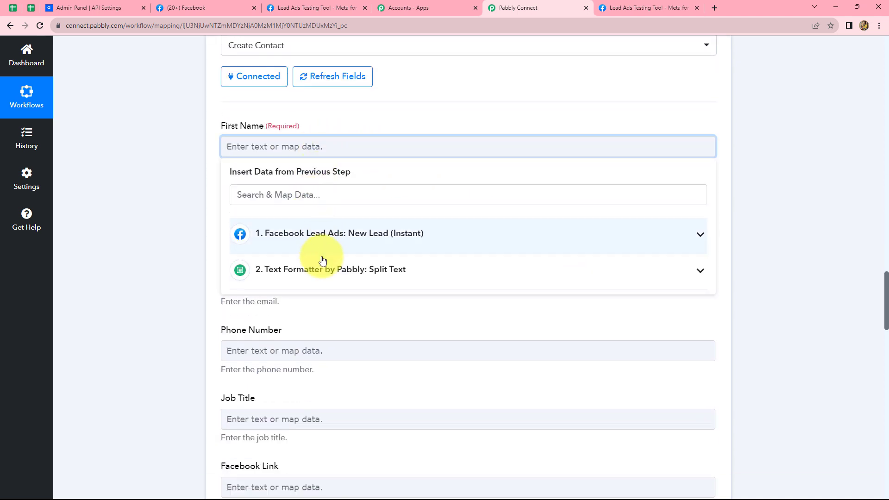
pyautogui.click(319, 275)
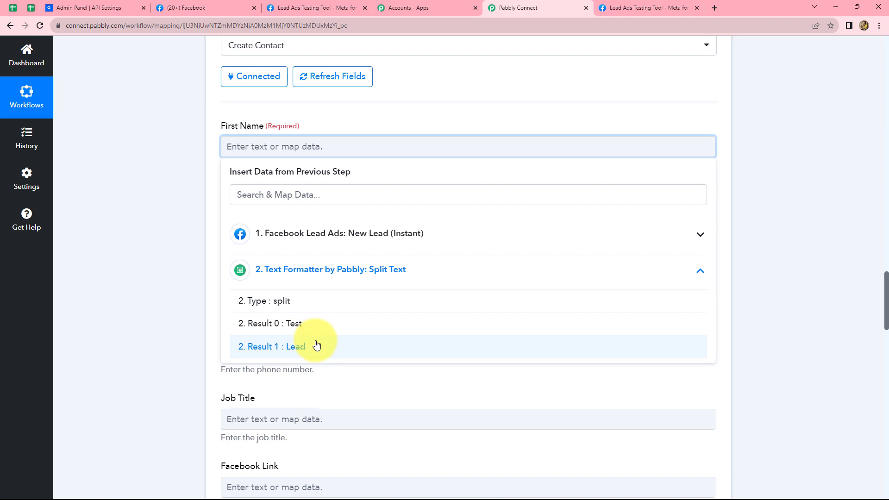
pyautogui.click(306, 324)
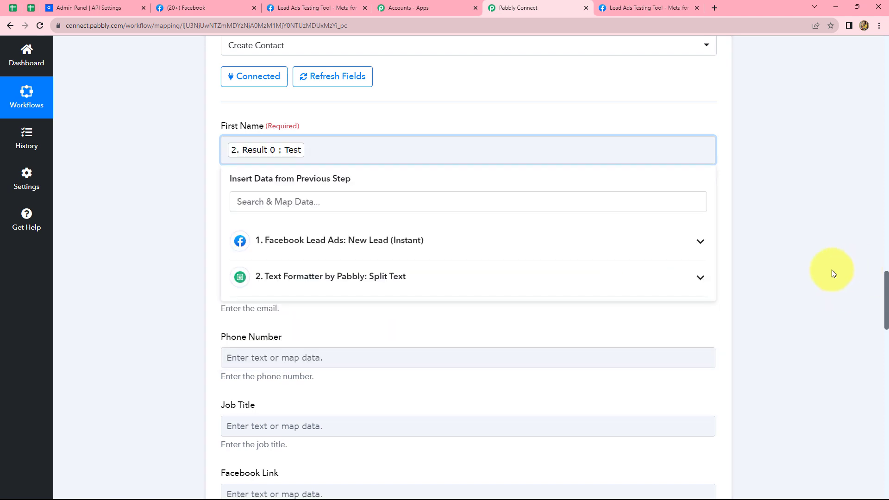
pyautogui.click(321, 165)
pyautogui.scroll(-2, 320, 166)
pyautogui.click(317, 129)
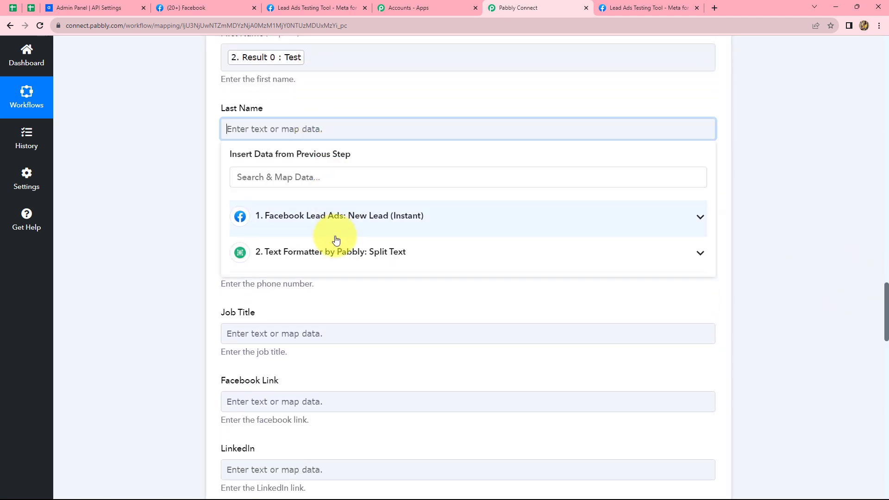
pyautogui.click(329, 251)
pyautogui.click(343, 330)
pyautogui.click(768, 259)
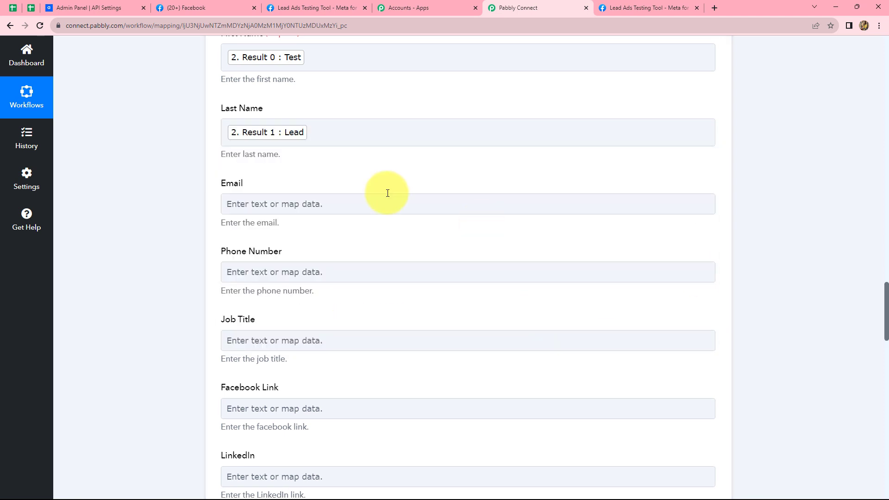
pyautogui.scroll(-2, 379, 185)
# Map the Facebook lead's email into Email and phone number into Phone Number.
pyautogui.click(369, 111)
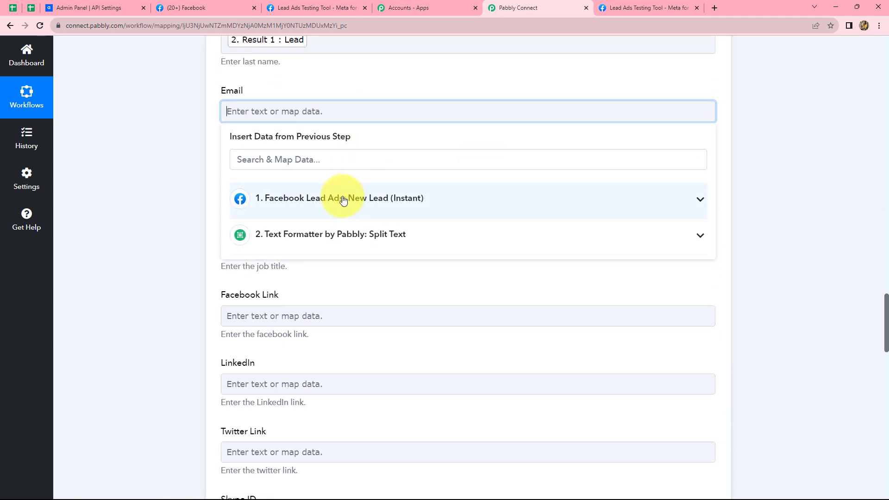
pyautogui.click(343, 200)
pyautogui.click(350, 230)
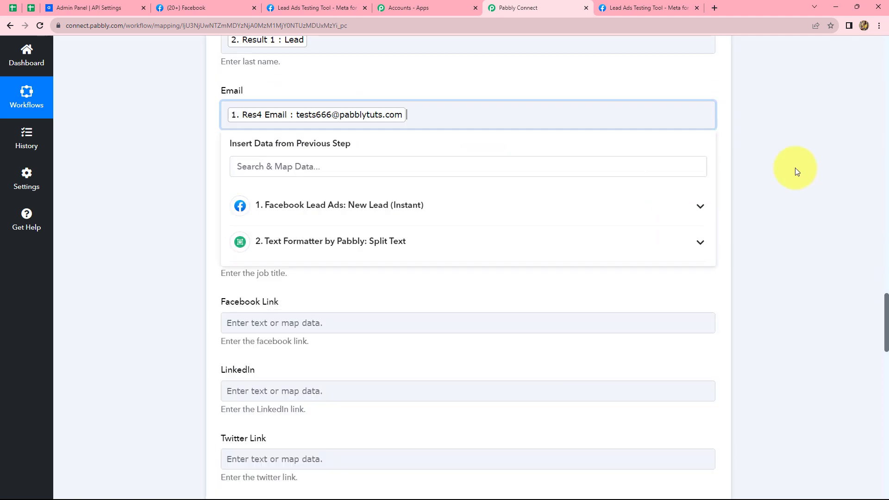
pyautogui.click(790, 168)
pyautogui.scroll(-2, 356, 121)
pyautogui.click(350, 98)
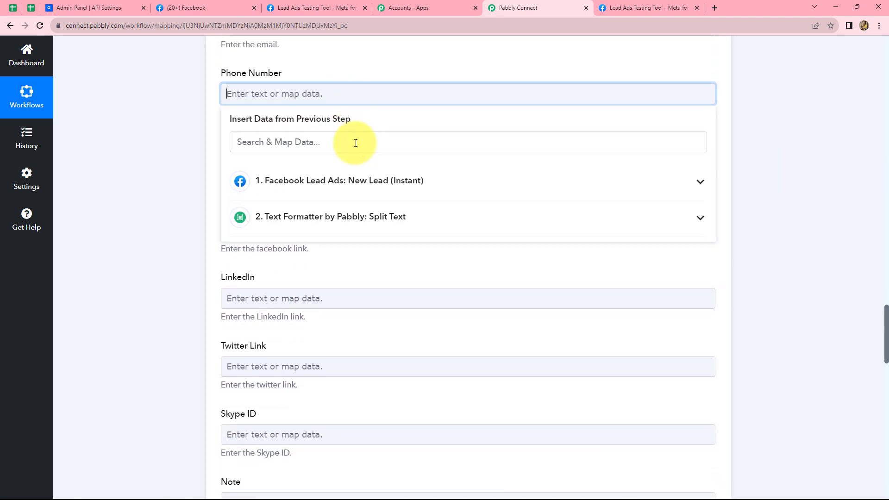
pyautogui.click(348, 178)
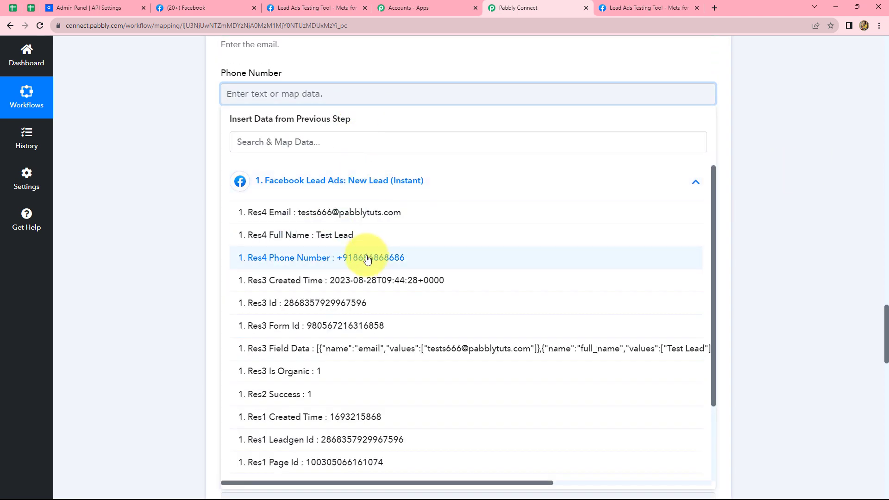
pyautogui.click(367, 258)
pyautogui.click(768, 189)
pyautogui.scroll(-1, 610, 177)
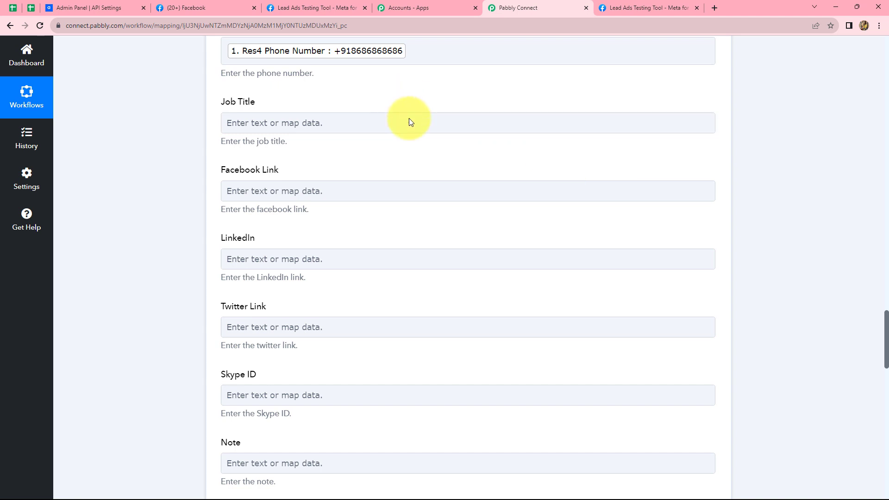
pyautogui.scroll(-2, 426, 254)
pyautogui.scroll(2, 426, 254)
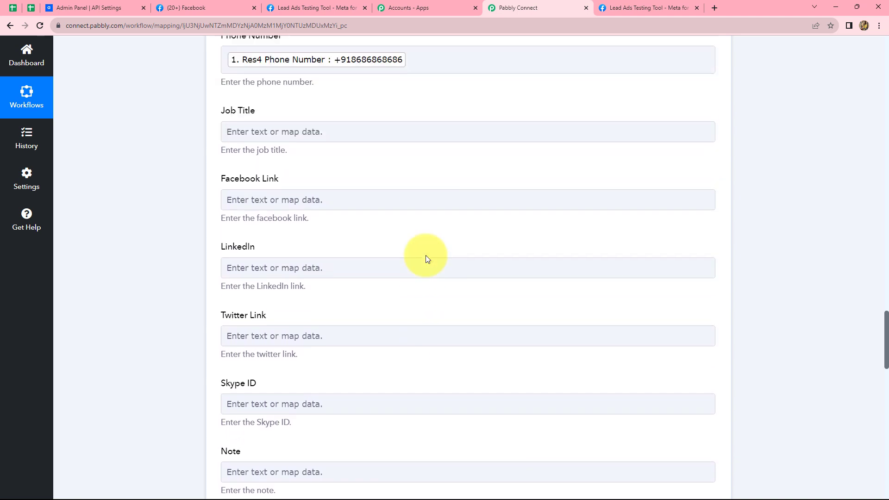
pyautogui.scroll(1, 426, 255)
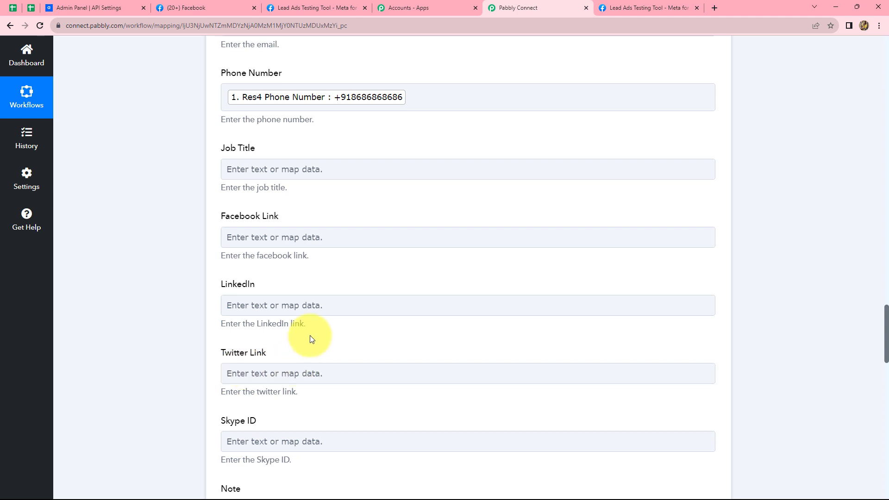
pyautogui.scroll(-3, 311, 338)
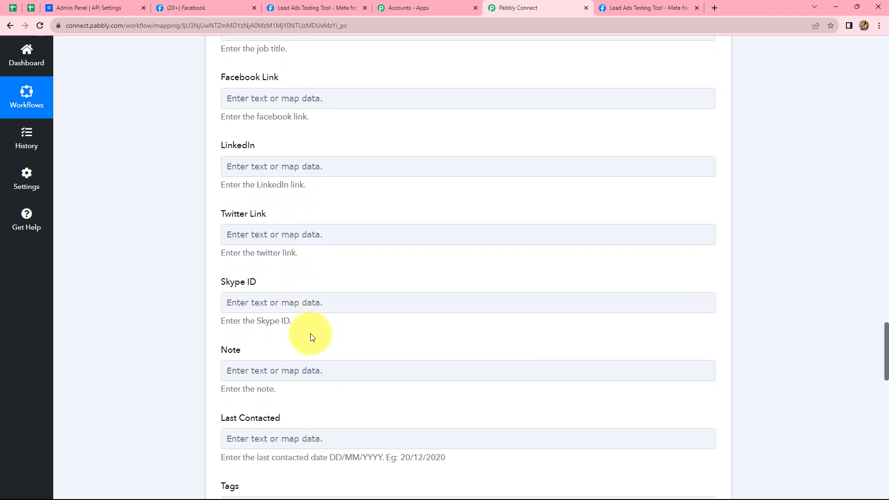
pyautogui.scroll(-15, 310, 333)
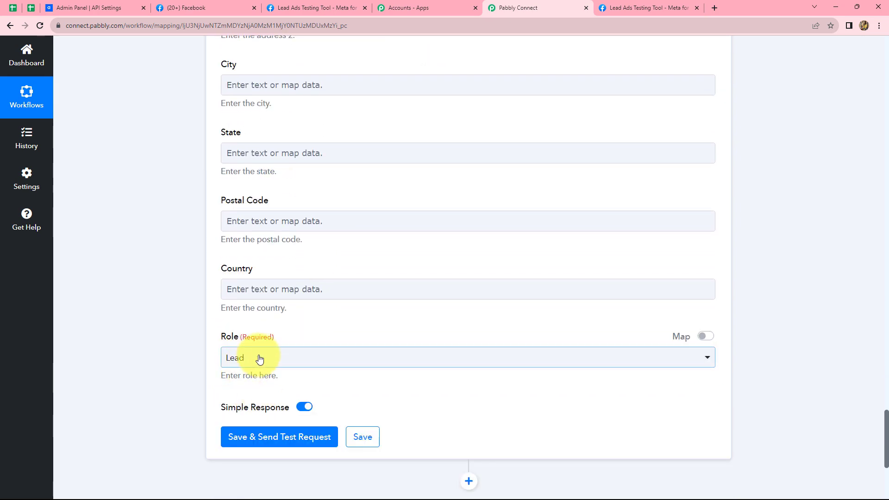
# Set the contact Role to Prospect and test the step, returning contact Test Lead.
pyautogui.click(259, 359)
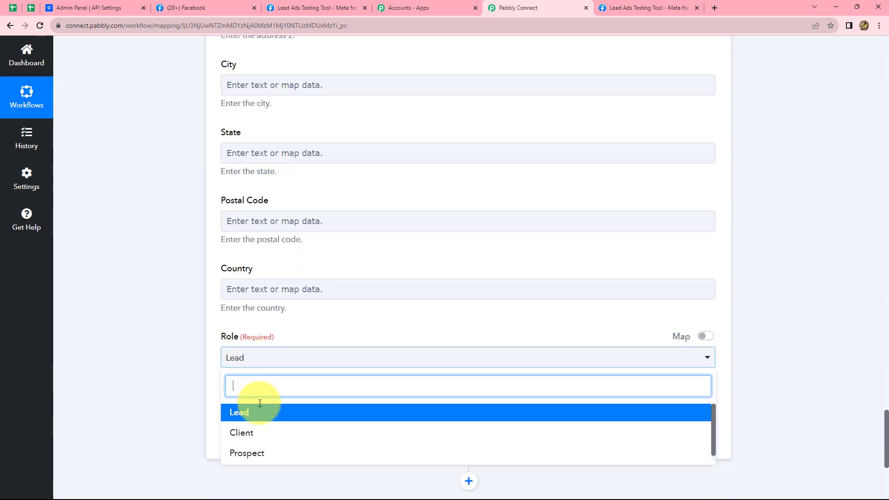
pyautogui.click(260, 454)
pyautogui.scroll(-2, 403, 265)
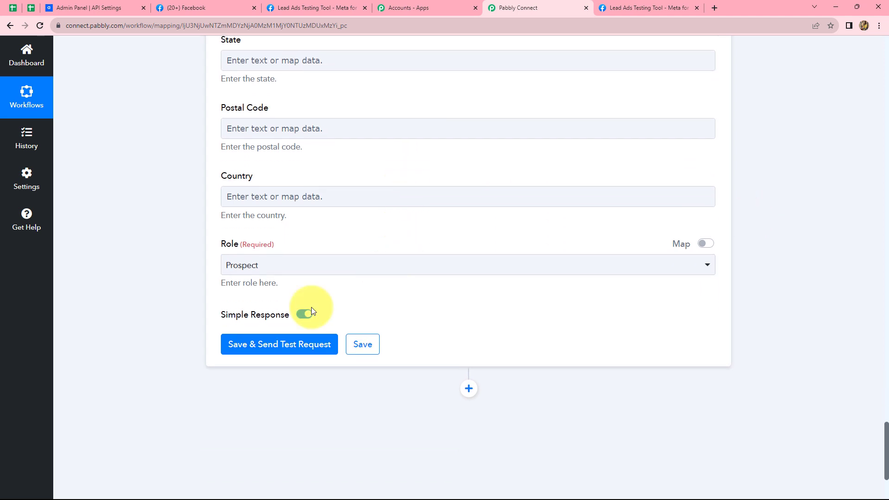
pyautogui.click(242, 345)
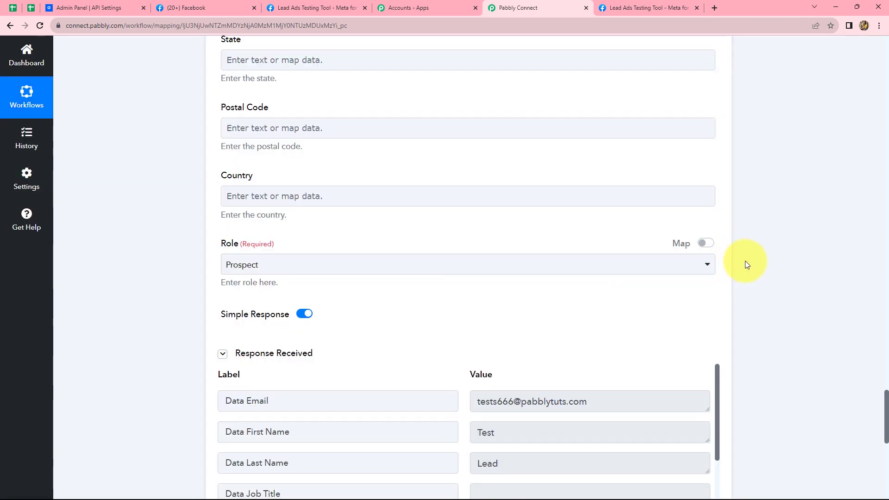
pyautogui.scroll(-4, 746, 260)
pyautogui.moveTo(511, 403); pyautogui.dragTo(465, 402)
pyautogui.click(771, 380)
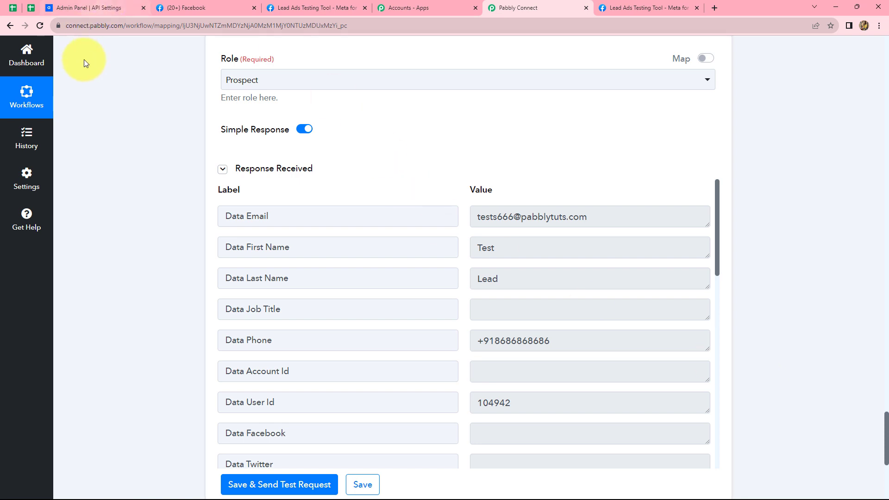
# Check Agiled's CRM Contacts list for Test Lead as a Prospect, then return to Pabbly Connect.
pyautogui.click(101, 10)
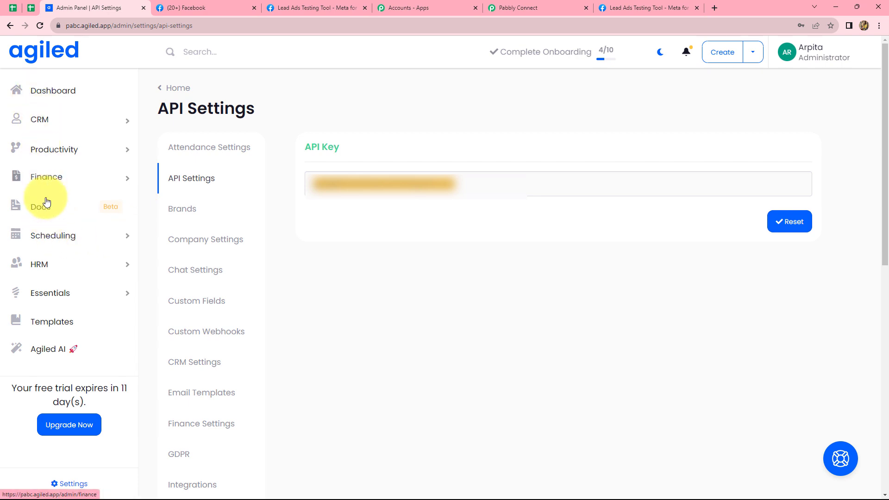
pyautogui.click(40, 119)
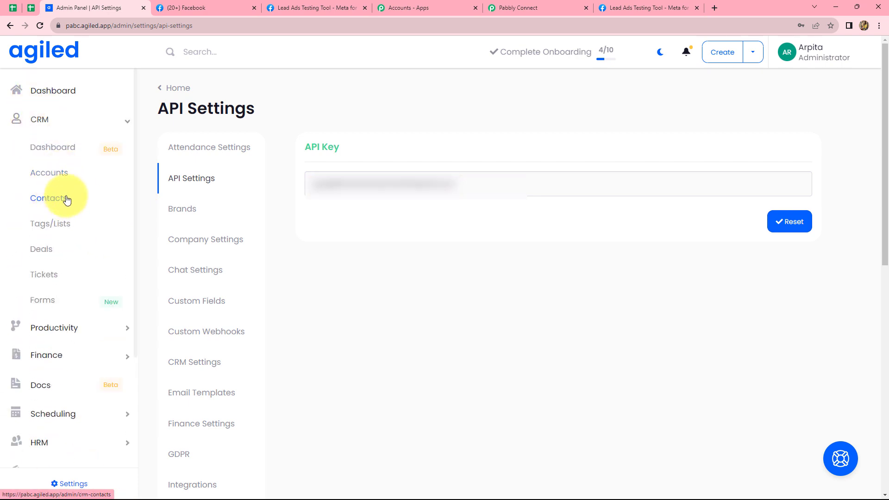
pyautogui.click(59, 198)
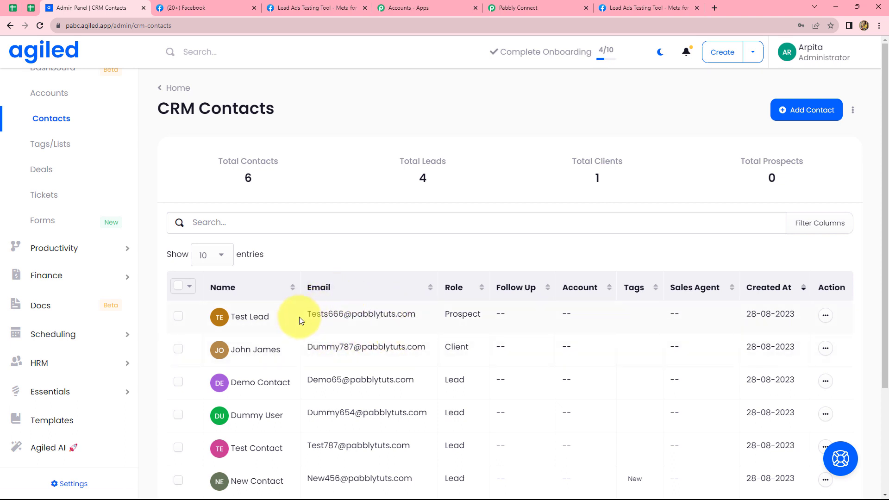
pyautogui.click(542, 6)
# Scroll up to view the Facebook lead, Split Text and Agiled steps together.
pyautogui.scroll(15, 861, 316)
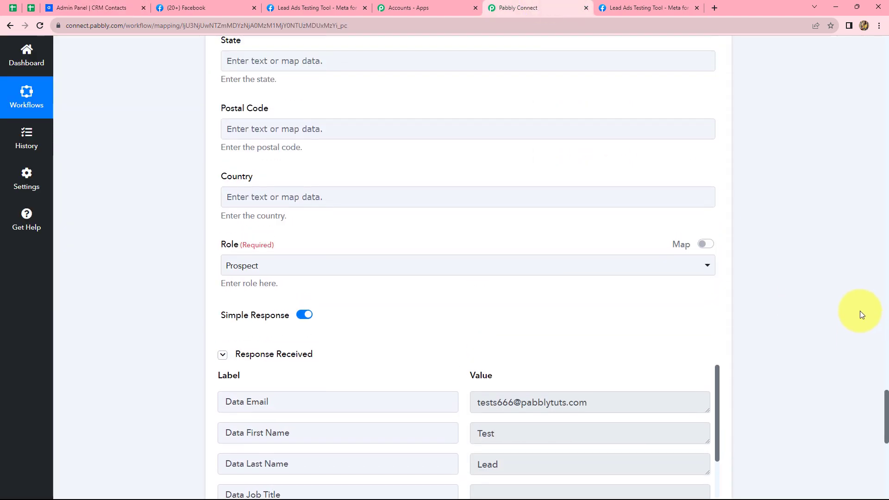
pyautogui.scroll(15, 862, 309)
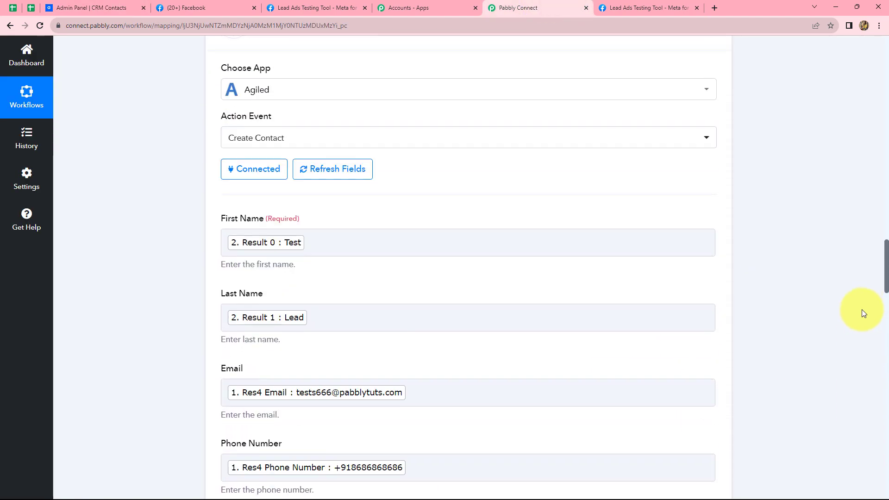